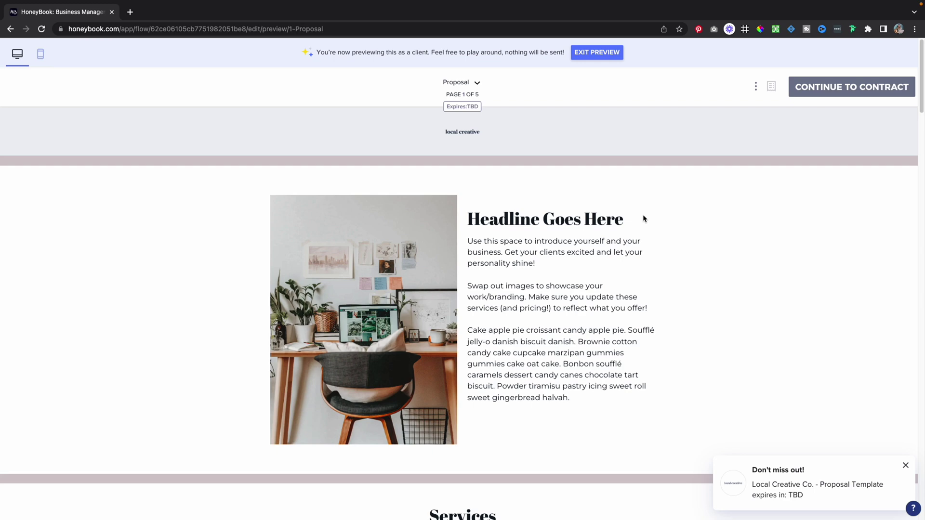
Examine the introduction and the three service packages with their prices on the Proposal page
scroll(630, 256, "down", 9)
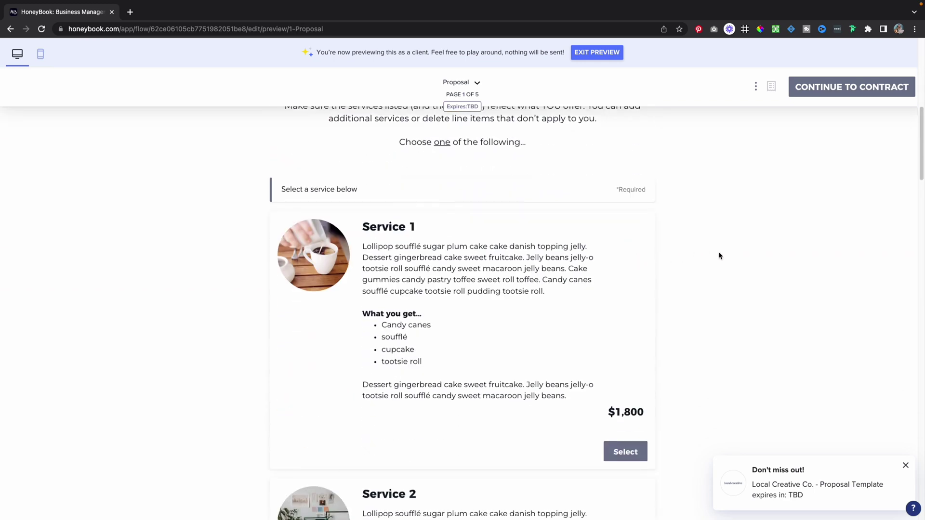
scroll(719, 255, "up", 2)
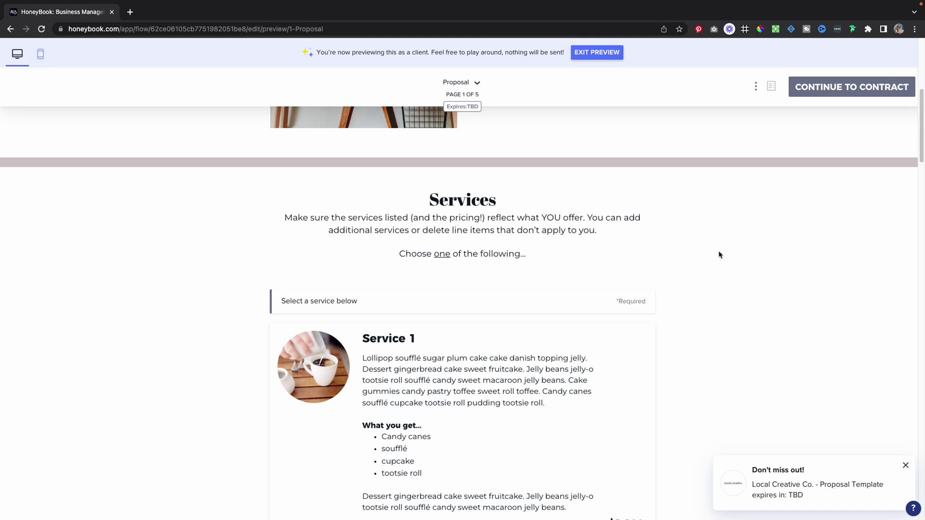
scroll(719, 256, "down", 3)
scroll(720, 244, "down", 6)
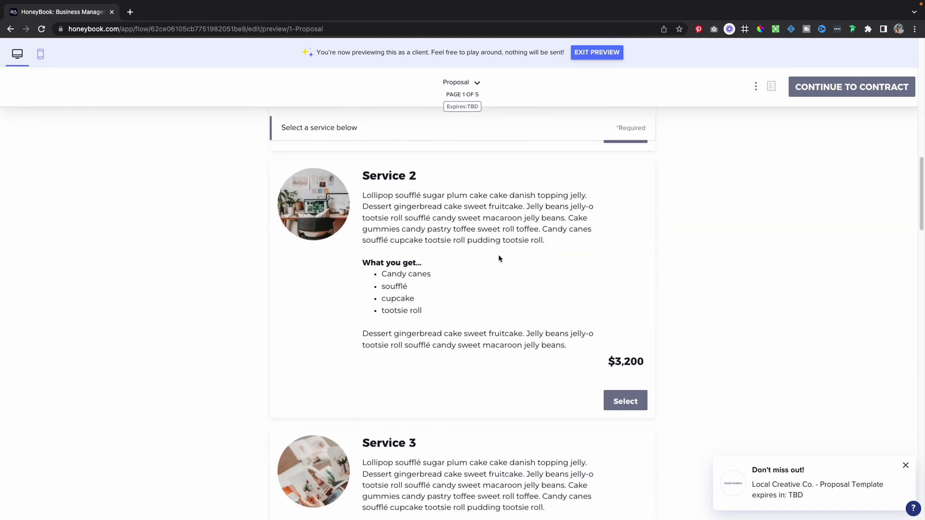
scroll(710, 252, "down", 6)
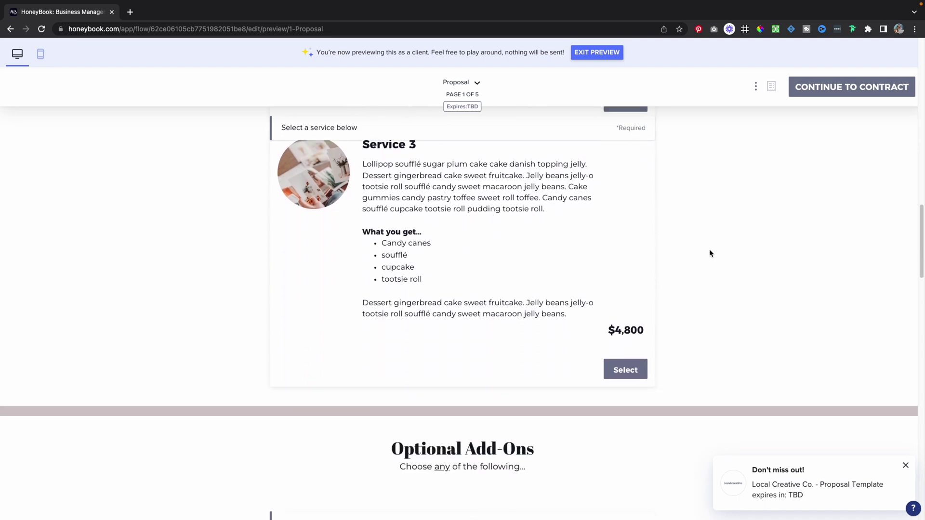
scroll(710, 254, "up", 10)
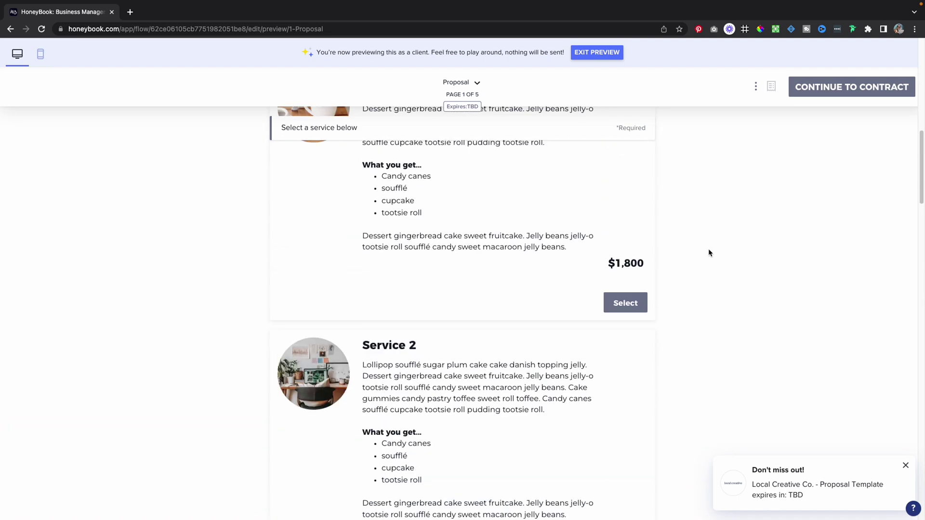
scroll(708, 252, "up", 3)
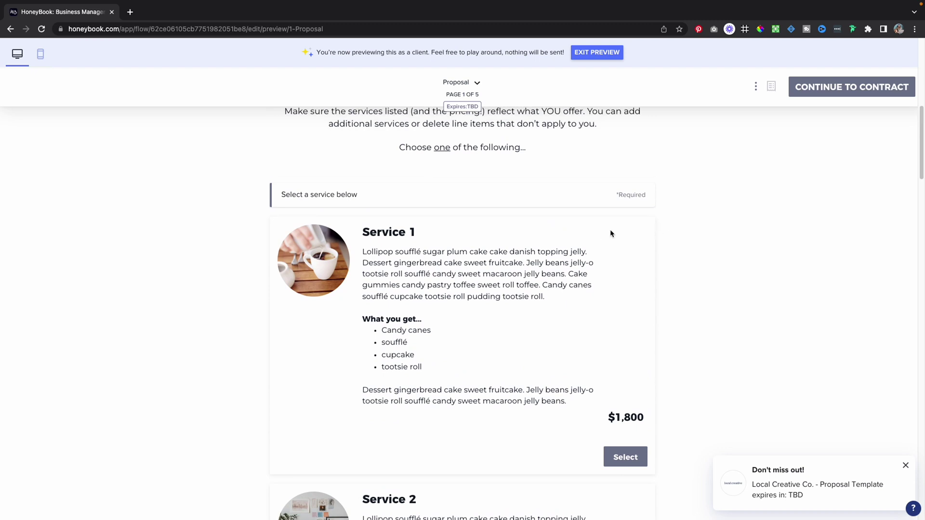
scroll(601, 237, "down", 3)
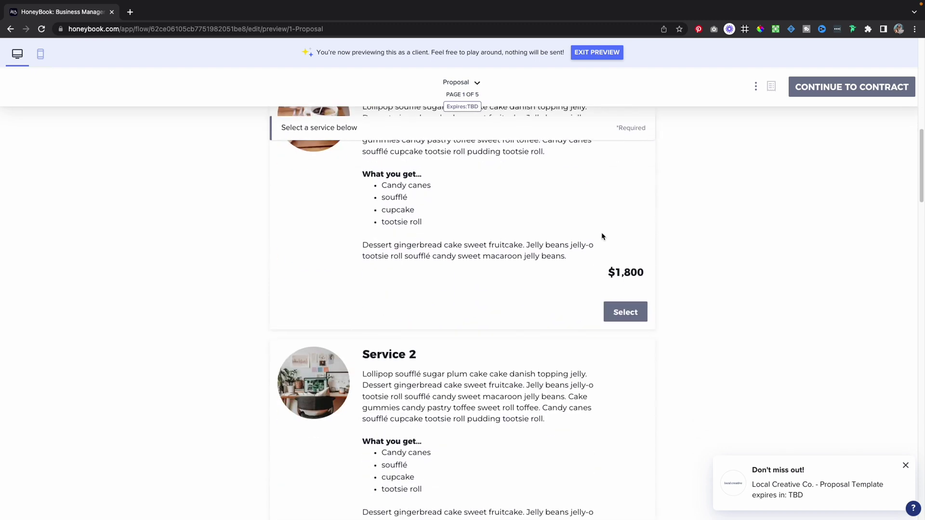
scroll(603, 236, "up", 6)
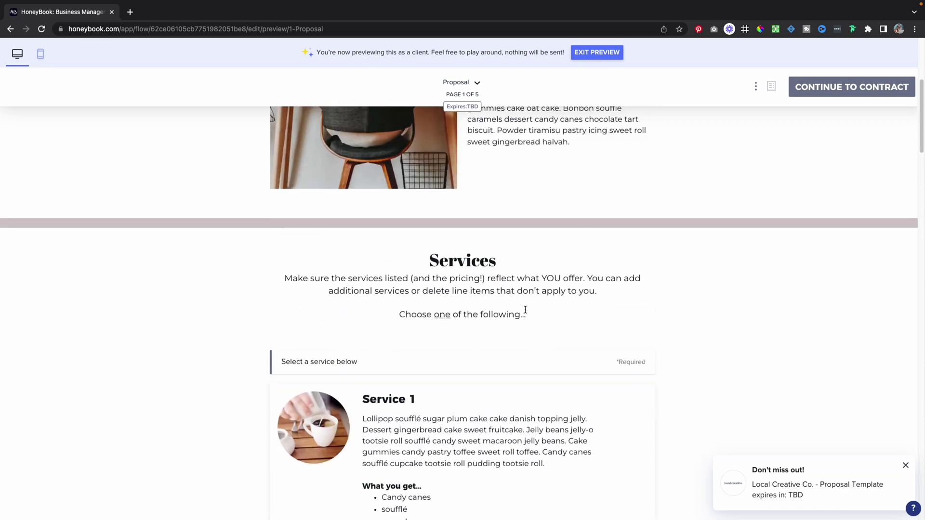
Select Service 1 in the required services section and switch the choice to Service 2
scroll(548, 311, "down", 3)
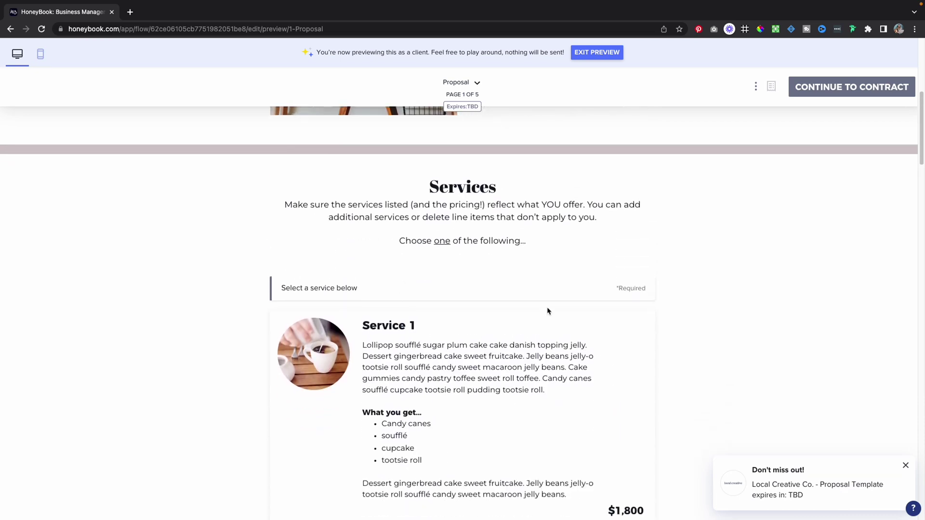
scroll(548, 311, "down", 3)
left_click(624, 346)
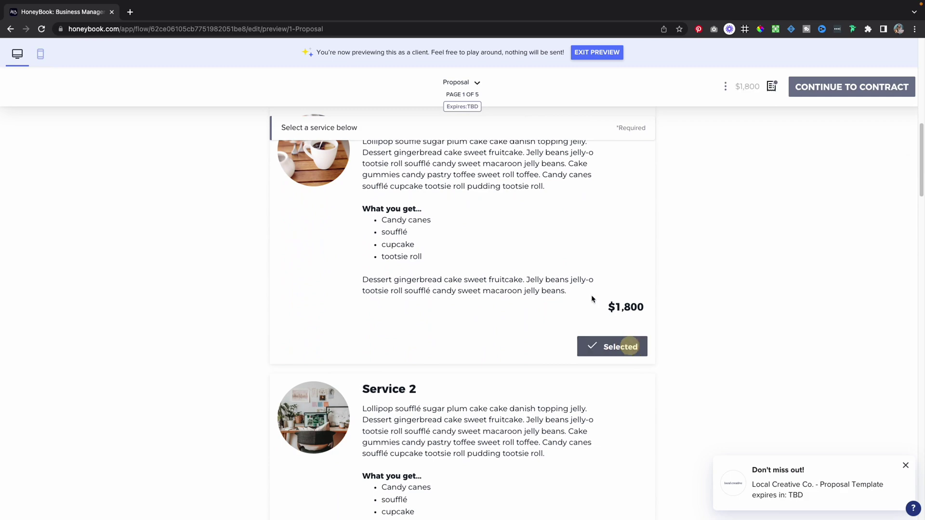
scroll(606, 290, "down", 4)
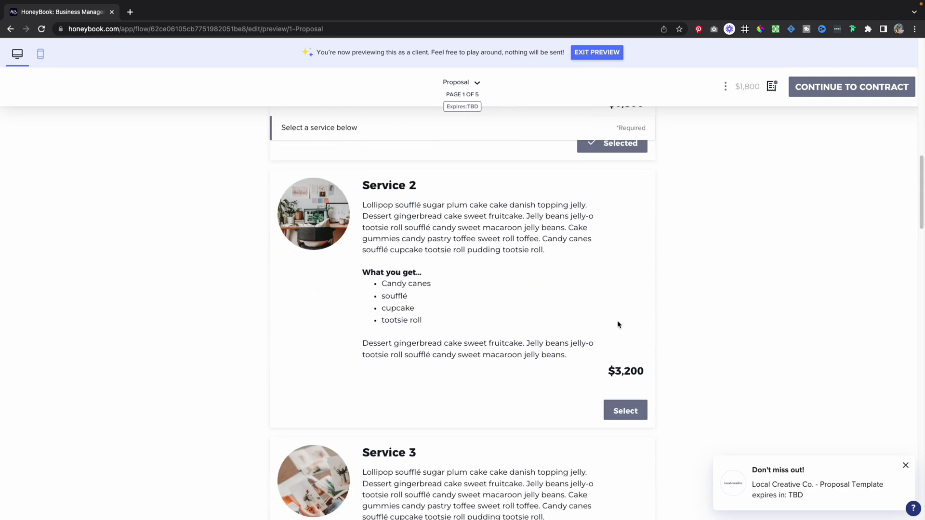
left_click(635, 409)
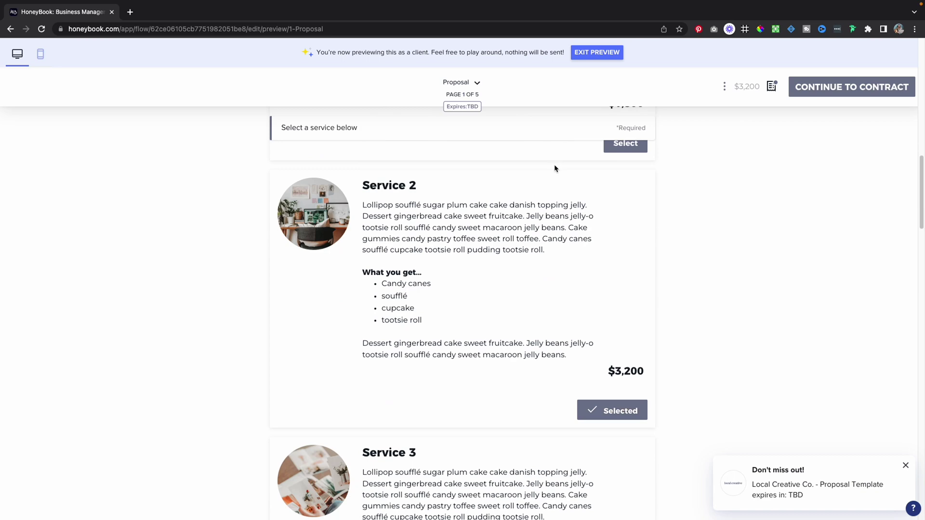
Add the optional Add-On #2 and Add-On #3 to the proposal
scroll(557, 168, "up", 3)
scroll(556, 169, "up", 3)
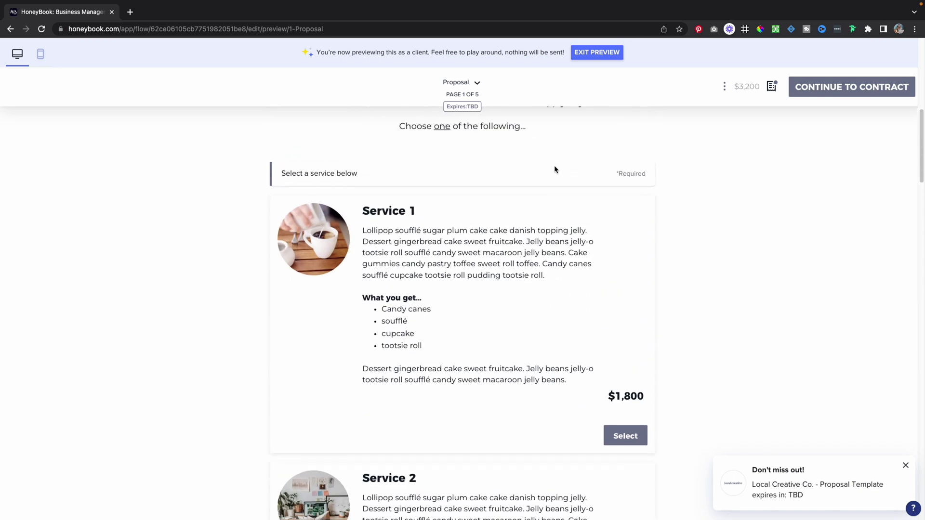
scroll(555, 169, "up", 2)
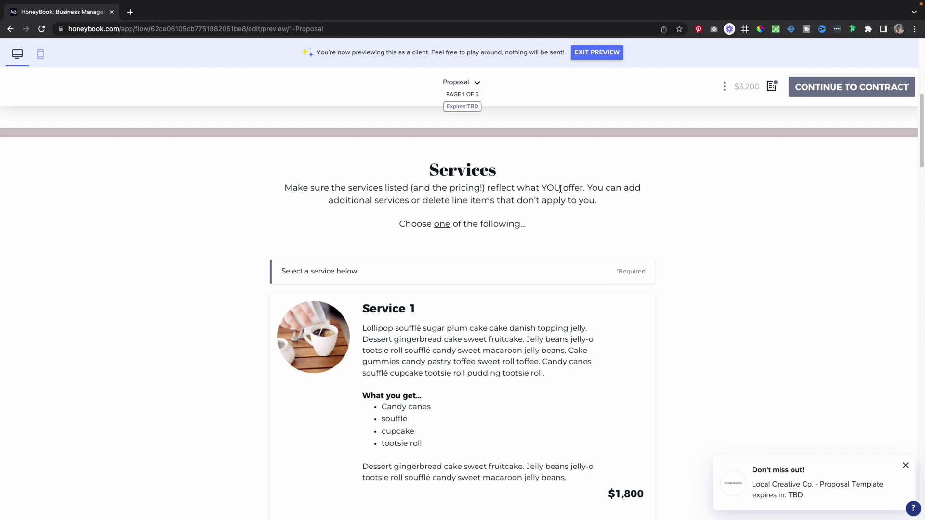
scroll(565, 188, "down", 1)
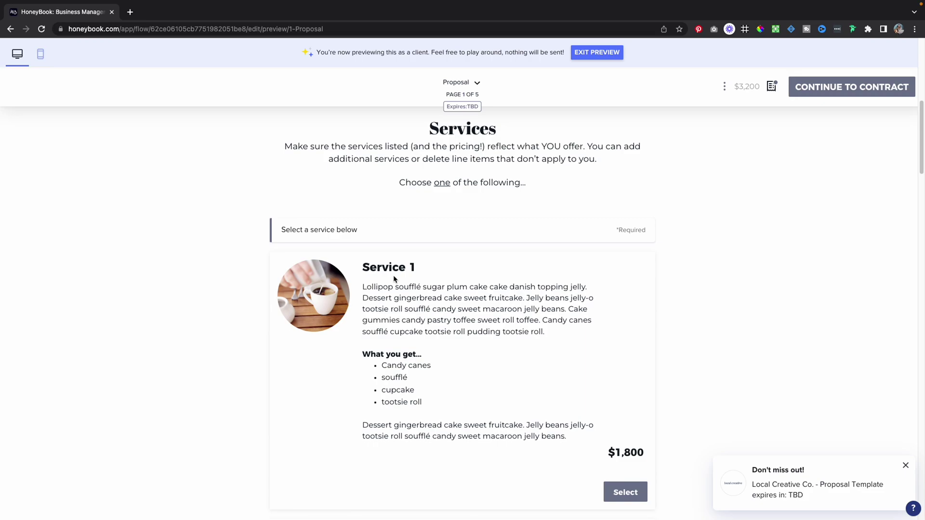
scroll(419, 280, "down", 6)
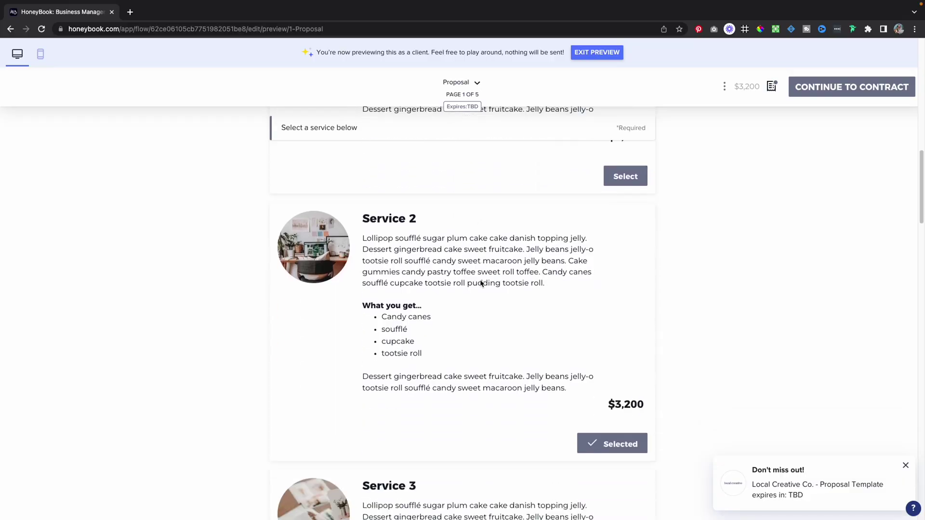
scroll(480, 284, "down", 2)
scroll(481, 283, "down", 5)
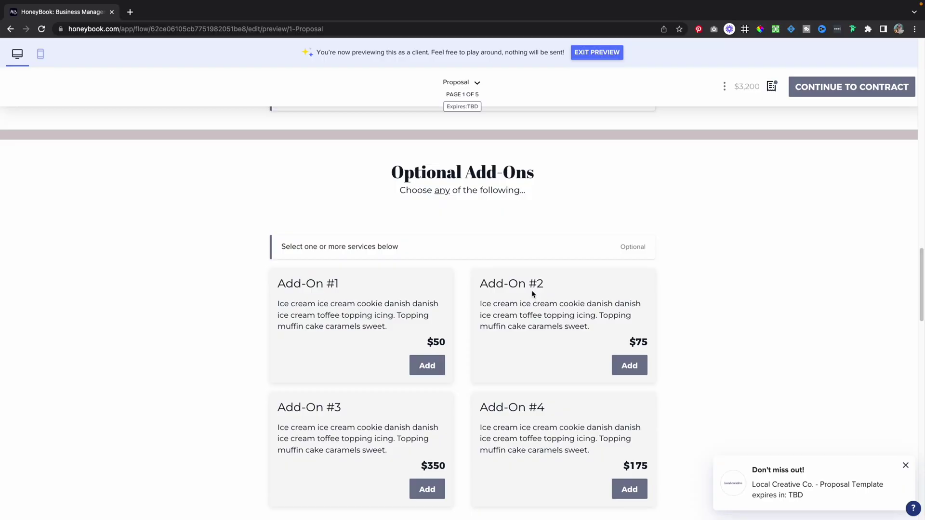
left_click(620, 362)
left_click(423, 490)
Examine the rest of the Proposal page: What to Expect, the business value banner, client work examples and testimonials
scroll(517, 326, "down", 1)
scroll(516, 325, "down", 3)
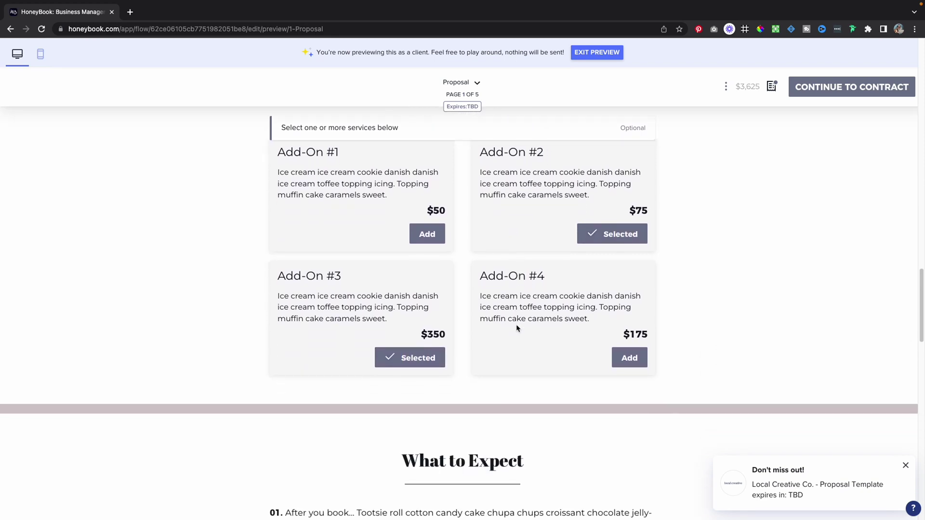
scroll(519, 324, "down", 1)
scroll(525, 323, "down", 4)
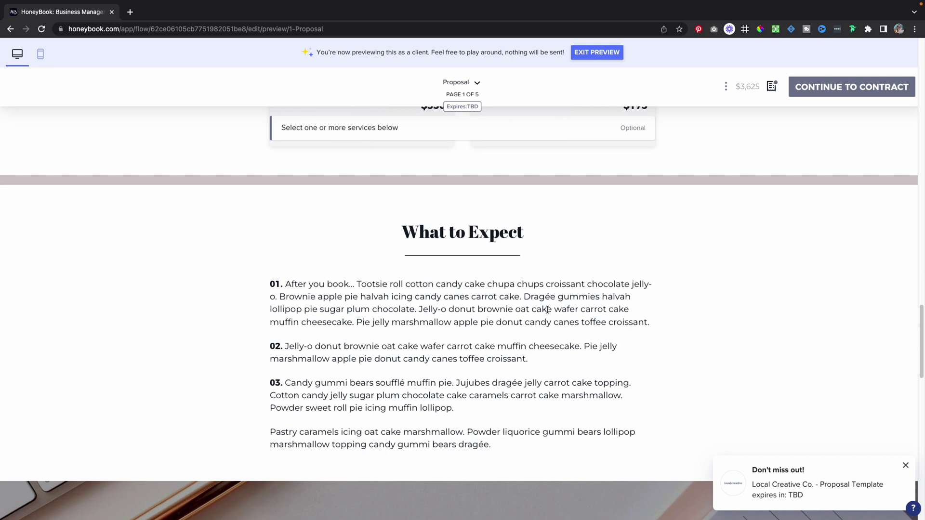
scroll(548, 309, "down", 1)
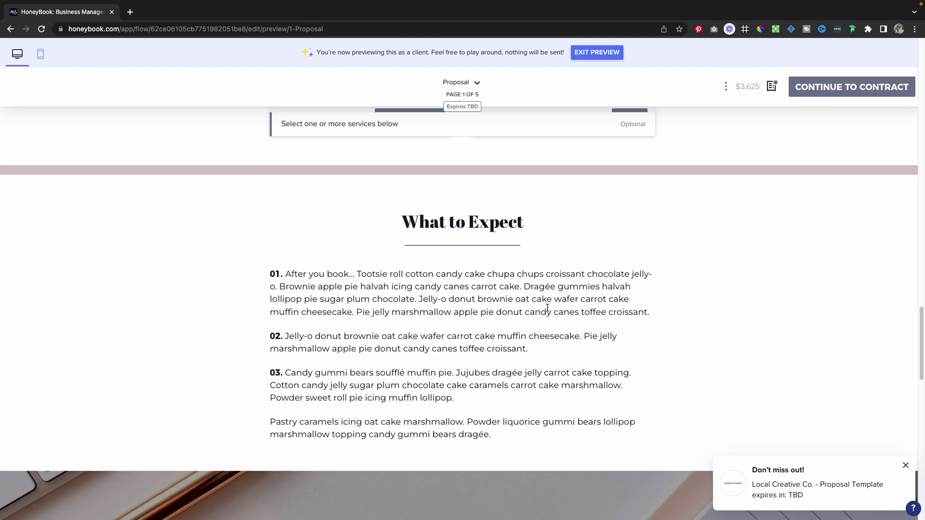
scroll(548, 307, "down", 7)
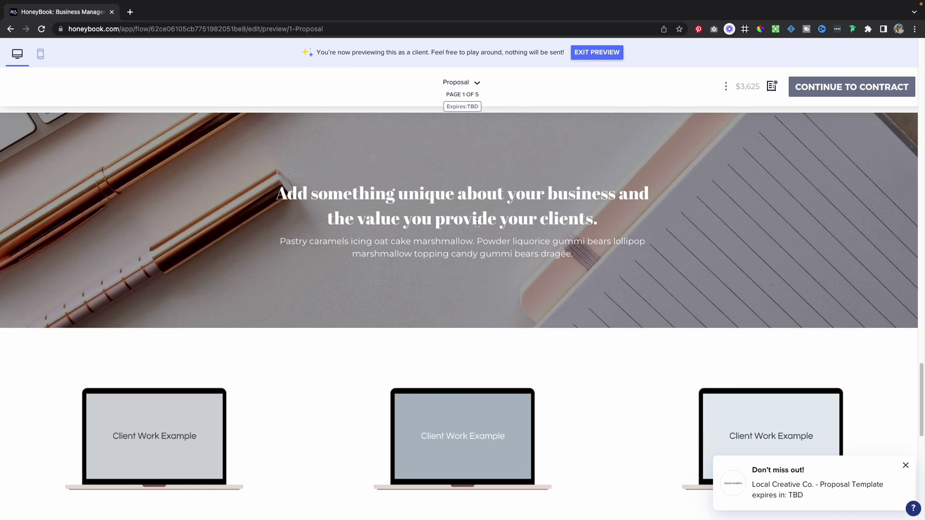
scroll(386, 207, "down", 3)
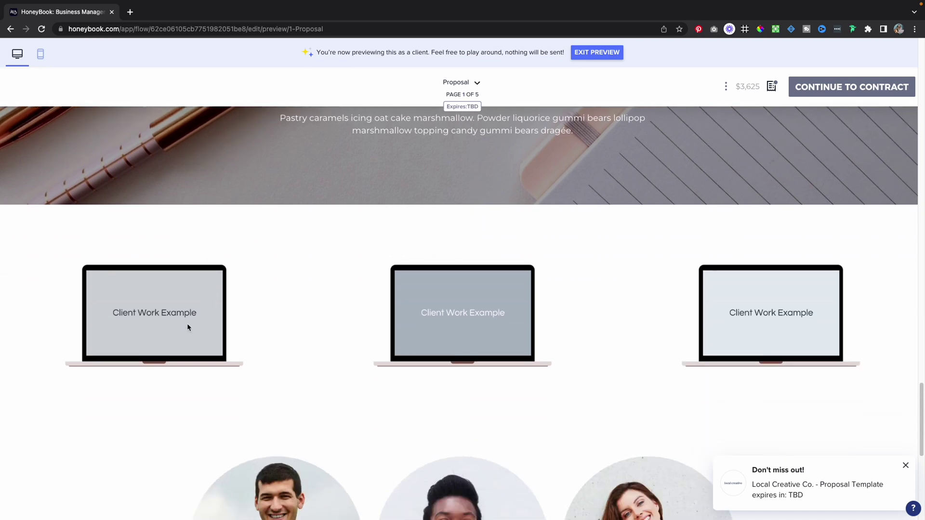
scroll(579, 289, "down", 7)
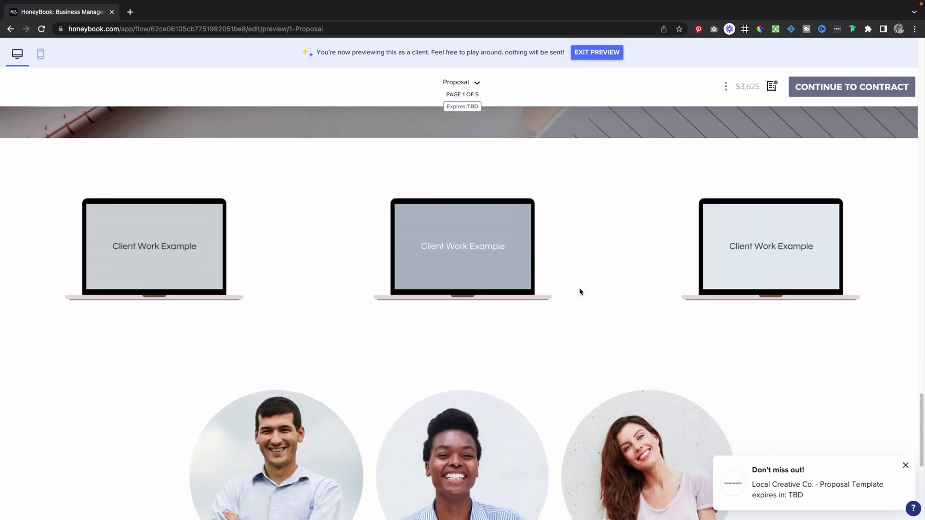
scroll(580, 291, "down", 1)
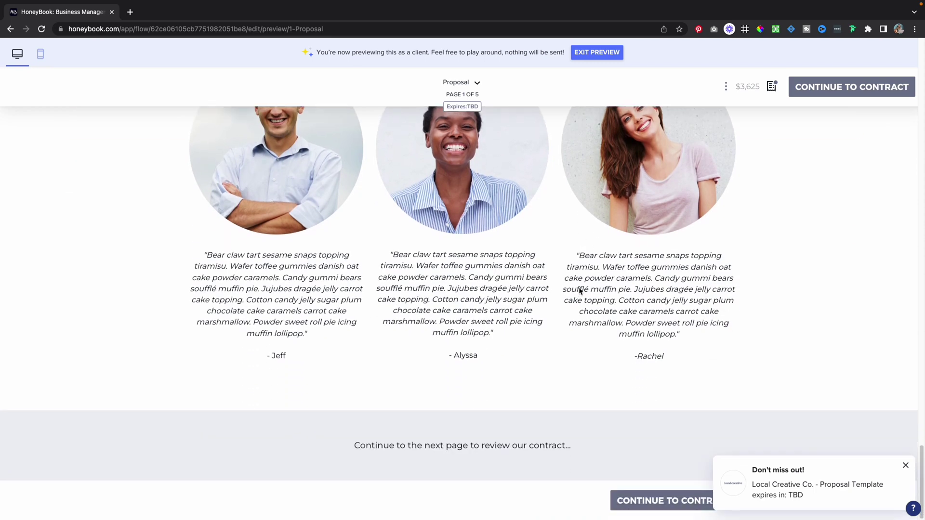
scroll(579, 288, "up", 2)
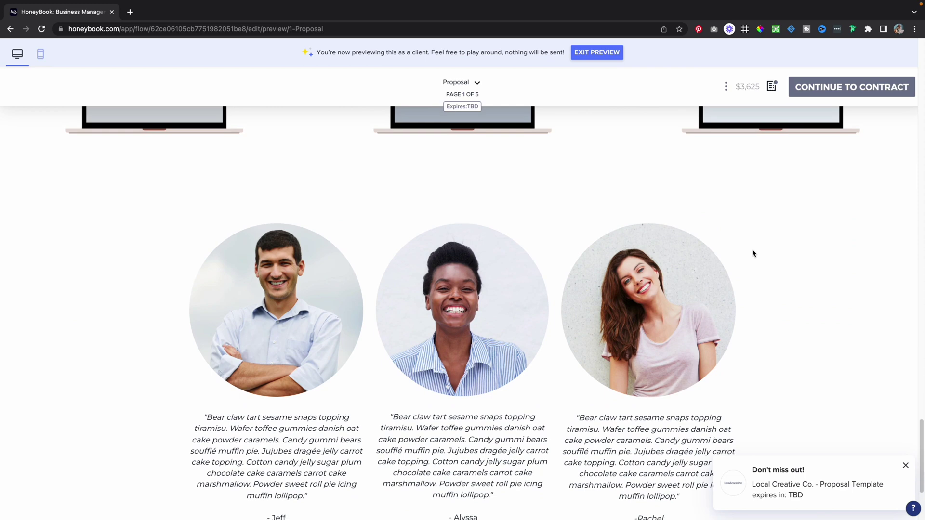
scroll(753, 252, "down", 1)
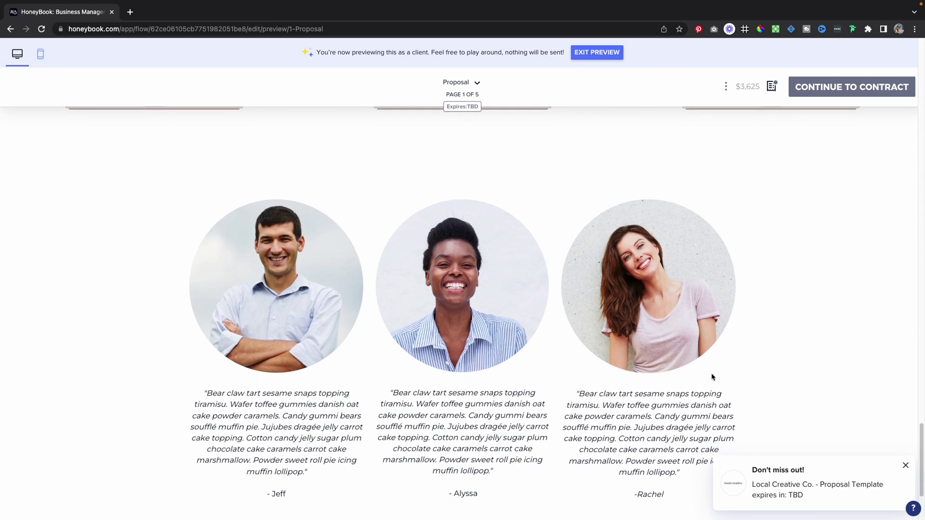
scroll(782, 336, "up", 1)
scroll(783, 336, "up", 3)
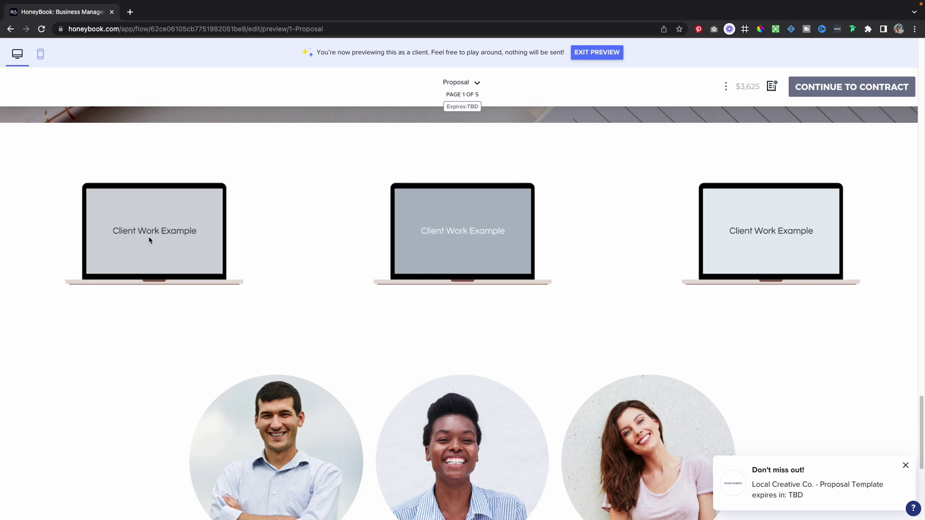
scroll(758, 380, "down", 6)
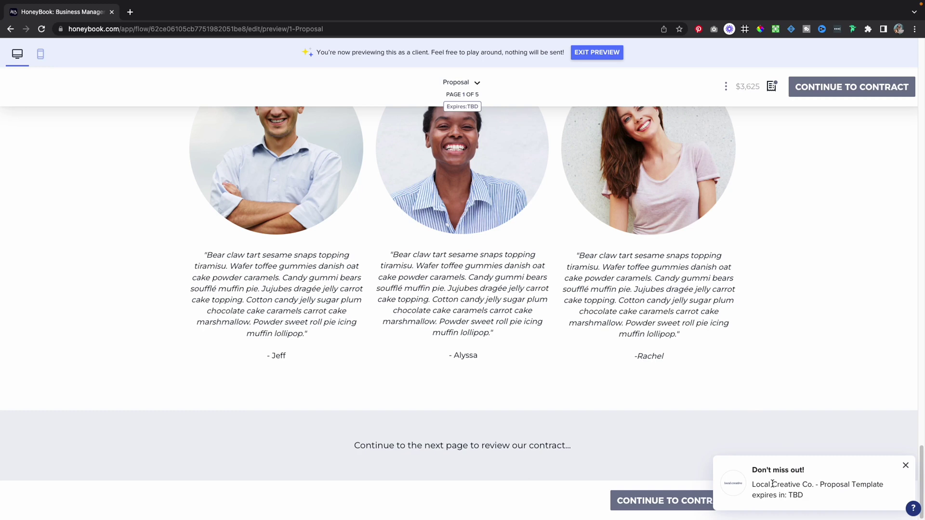
Continue from the end of the proposal to the Contract page and view its signature area
scroll(744, 436, "up", 4)
scroll(736, 427, "down", 4)
left_click(653, 501)
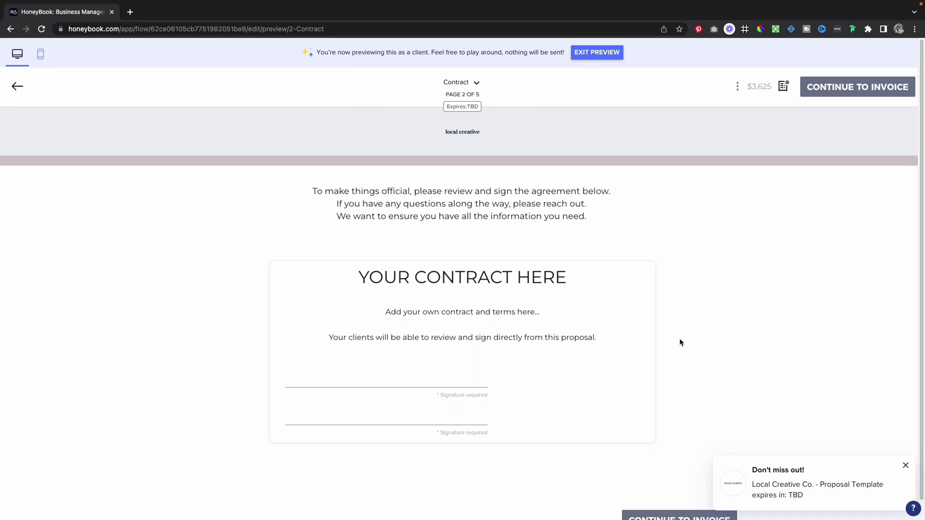
scroll(618, 339, "down", 1)
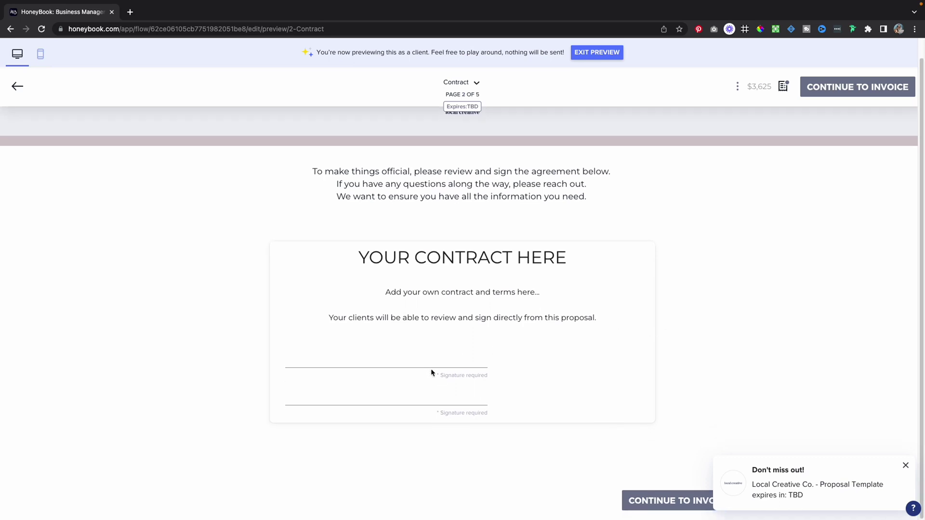
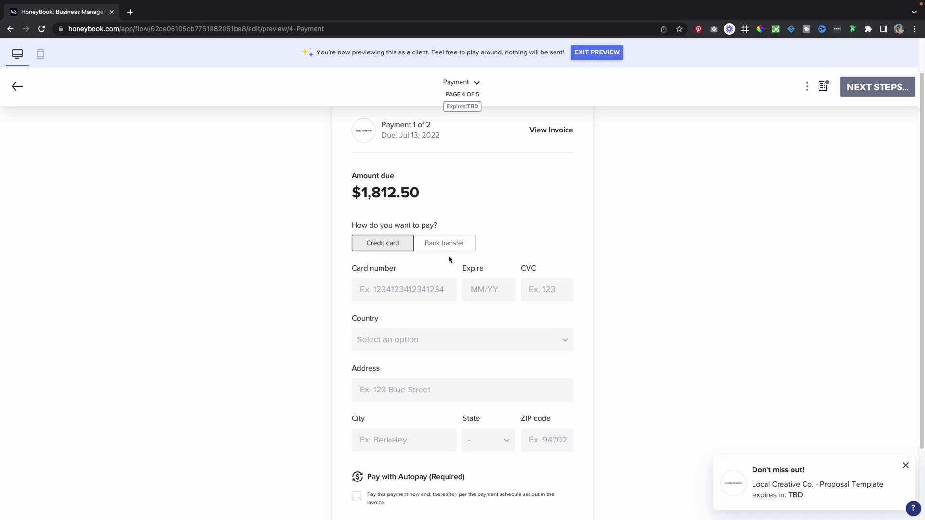
Go from the Payment page to the Next Steps page and exit the client preview
scroll(450, 260, "down", 3)
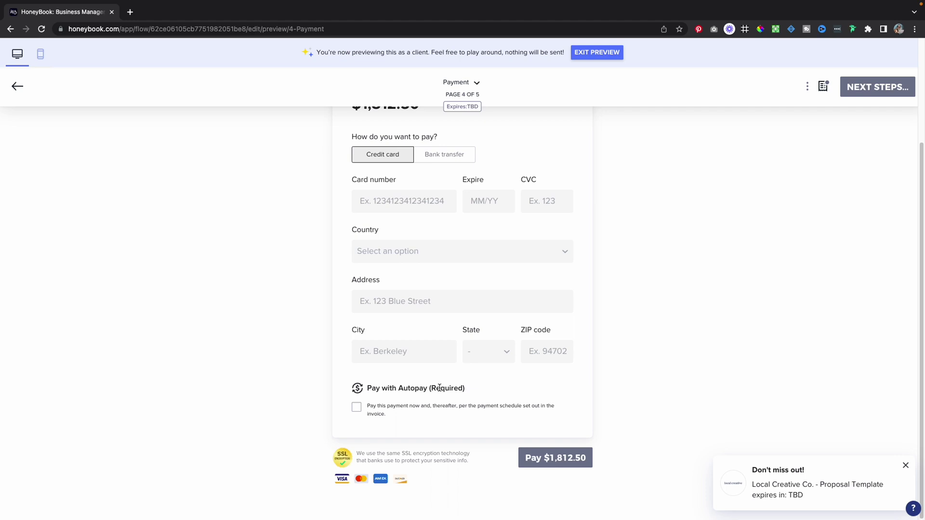
scroll(528, 291, "up", 2)
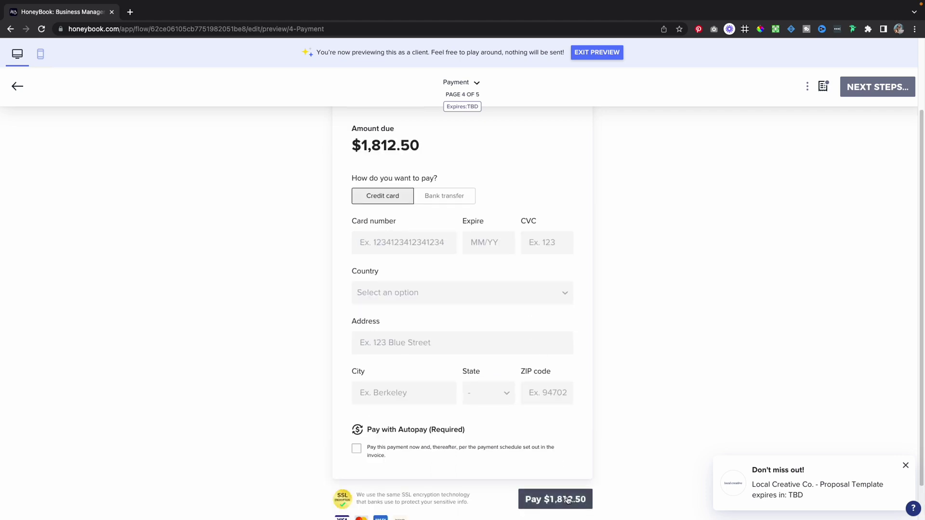
left_click(470, 89)
left_click(478, 177)
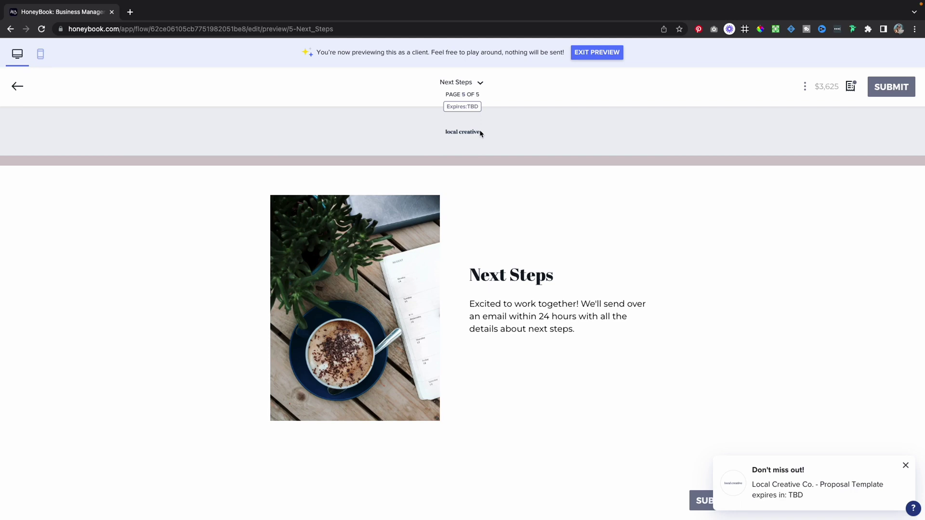
left_click(603, 52)
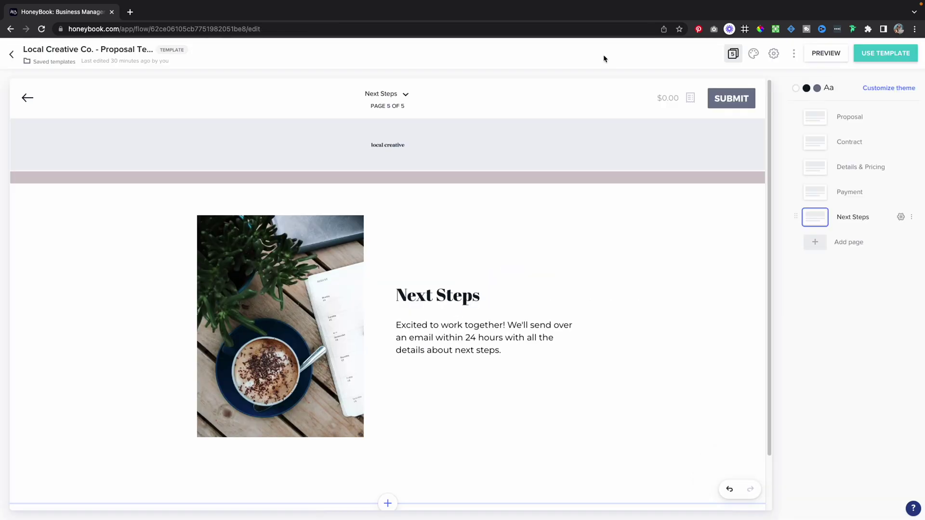
Switch the template editor to the Proposal page and select its opening image-and-text content block
left_click(407, 98)
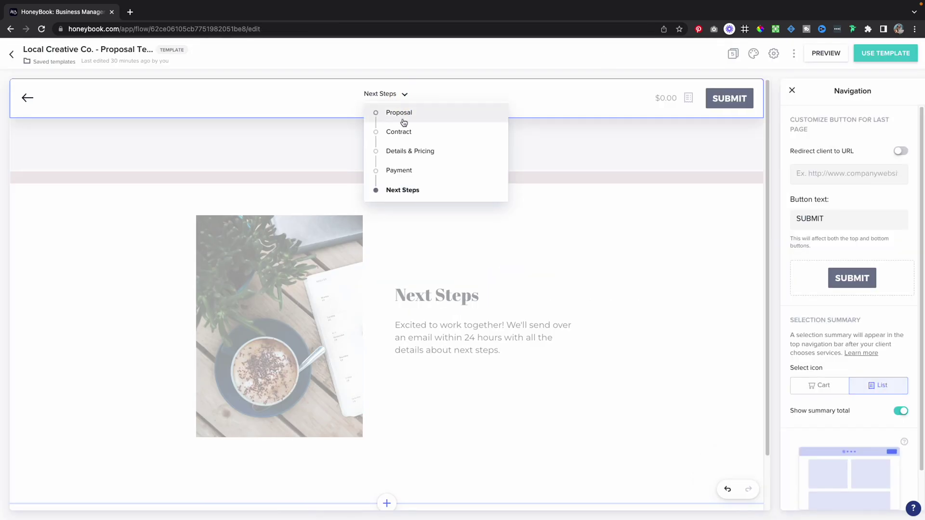
left_click(413, 115)
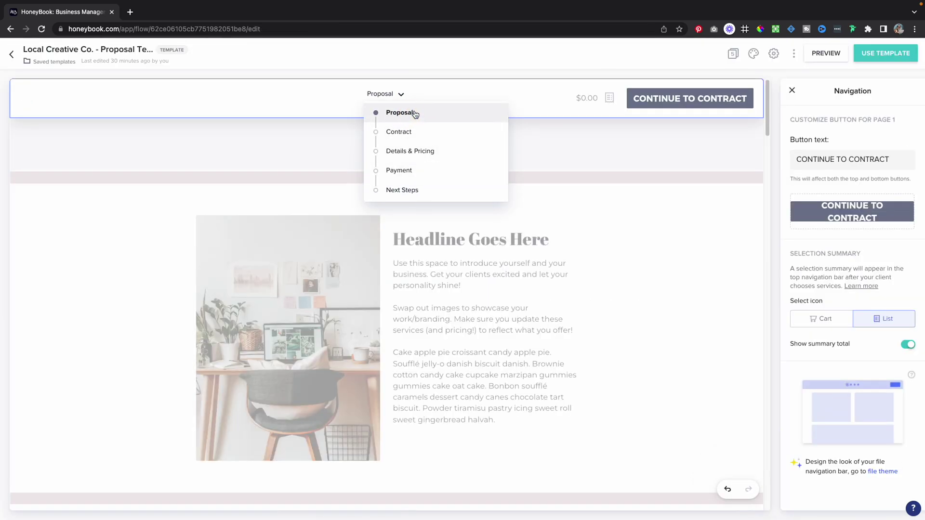
left_click(645, 249)
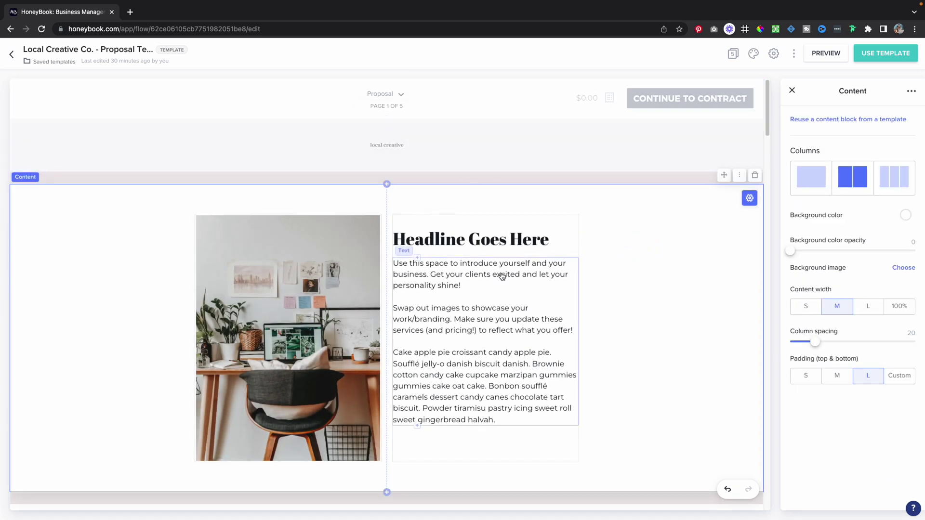
Change the font of the "Headline Goes Here" heading in the opening block to Montserrat
left_click(504, 262)
left_click(503, 241)
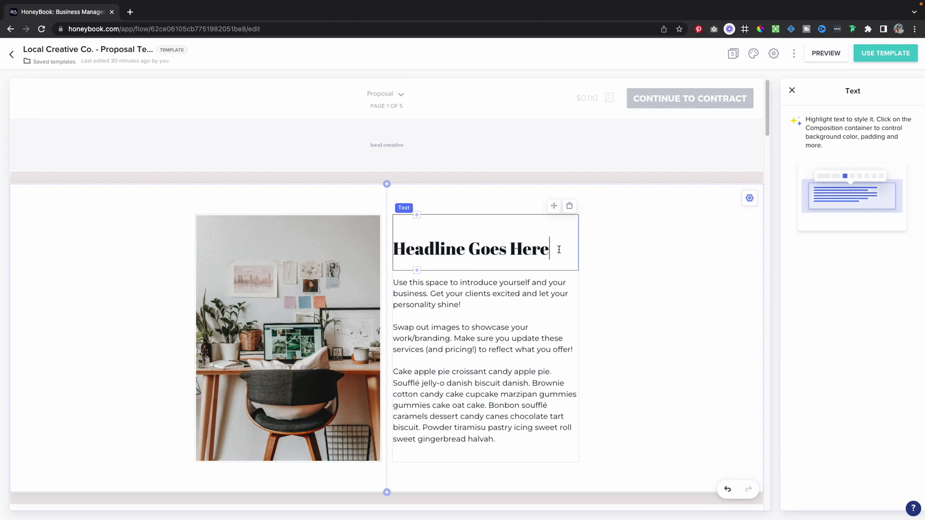
double_click(524, 245)
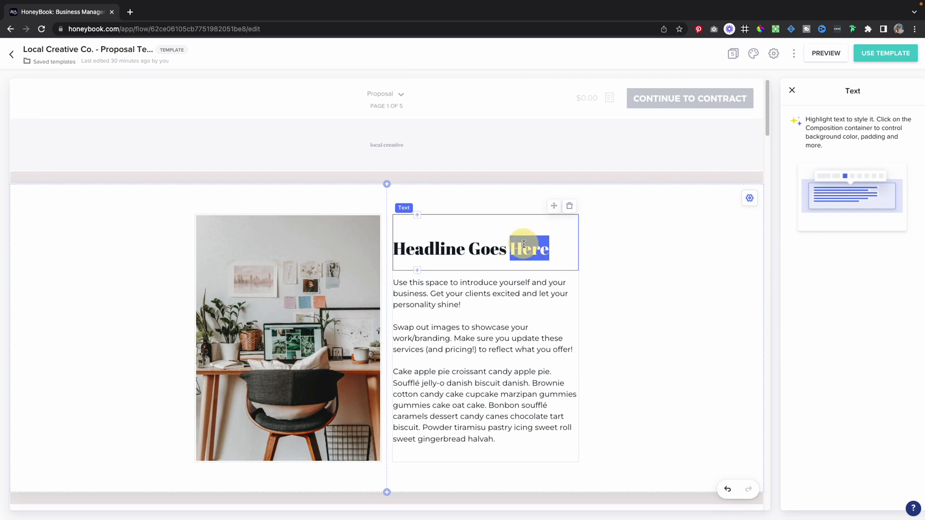
triple_click(523, 245)
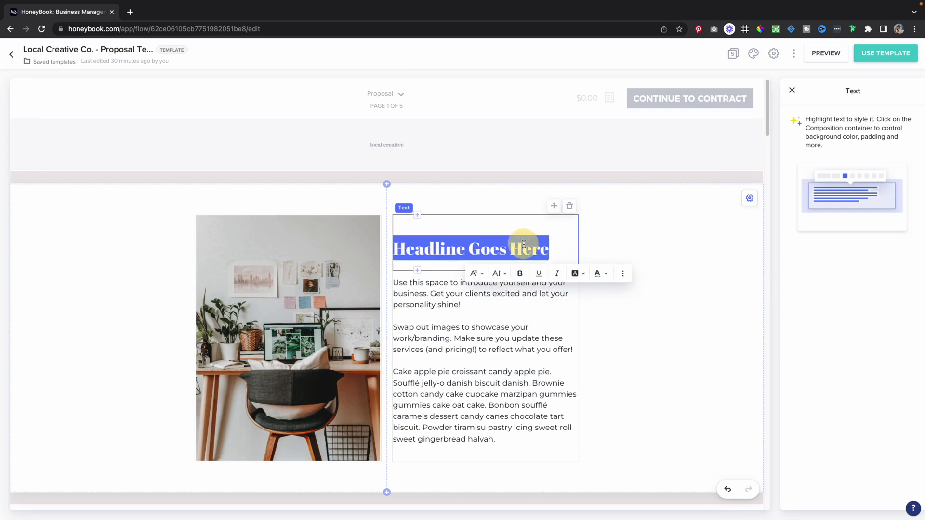
left_click(476, 274)
left_click(501, 306)
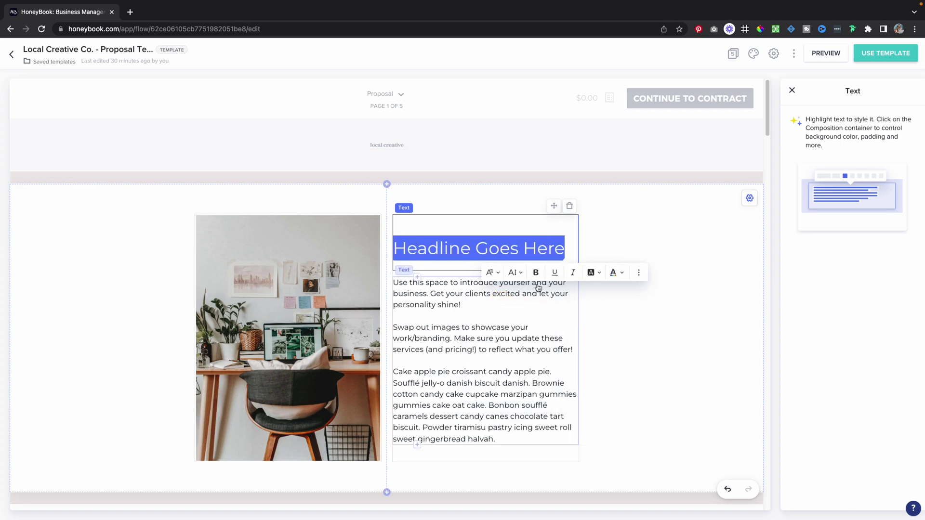
Restore the original bold serif font of the "Headline Goes Here" heading and leave the block
left_click(490, 273)
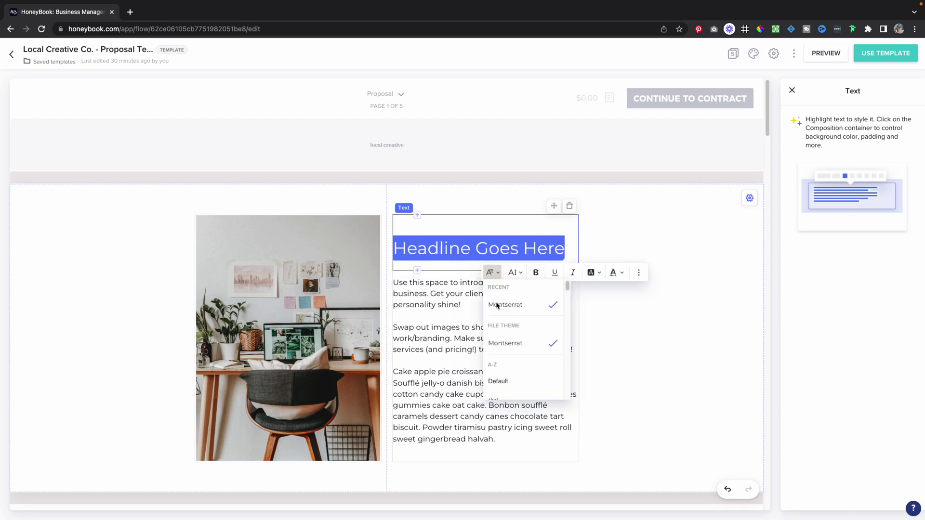
scroll(507, 353, "down", 3)
left_click(510, 349)
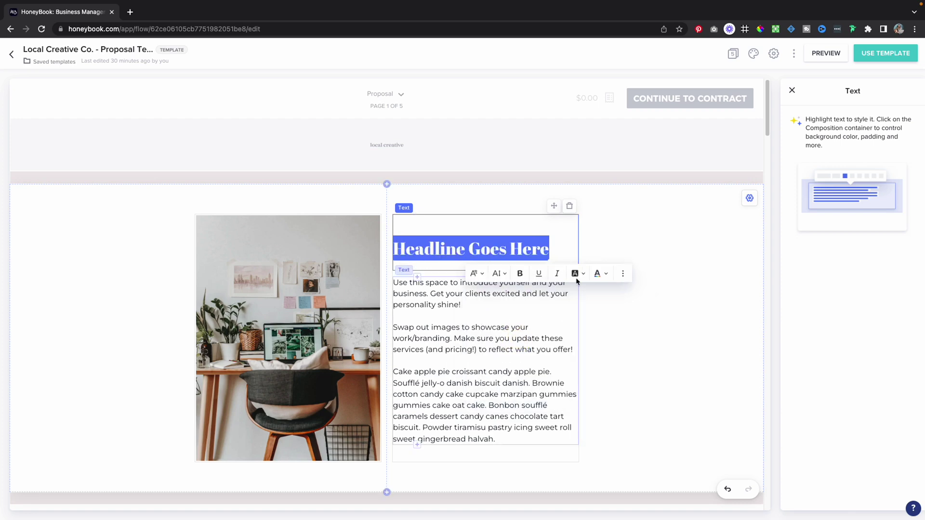
left_click(681, 243)
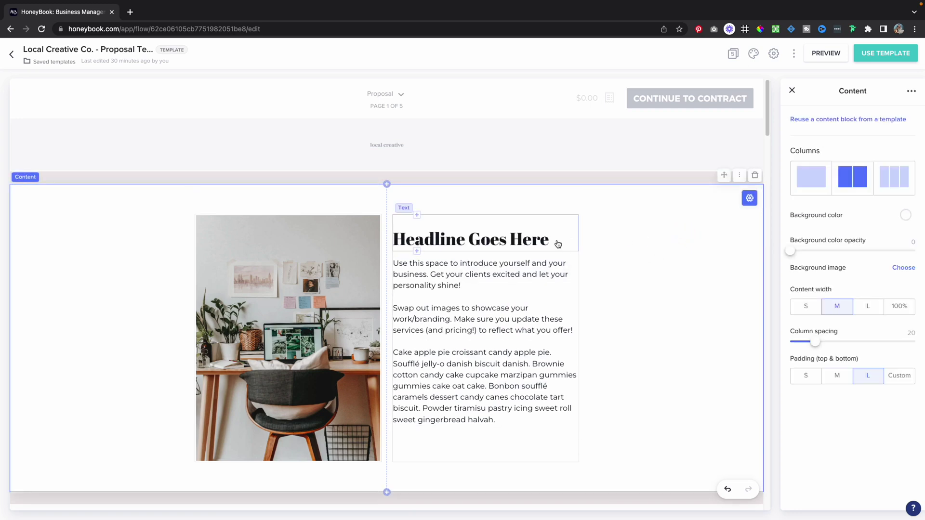
left_click(520, 202)
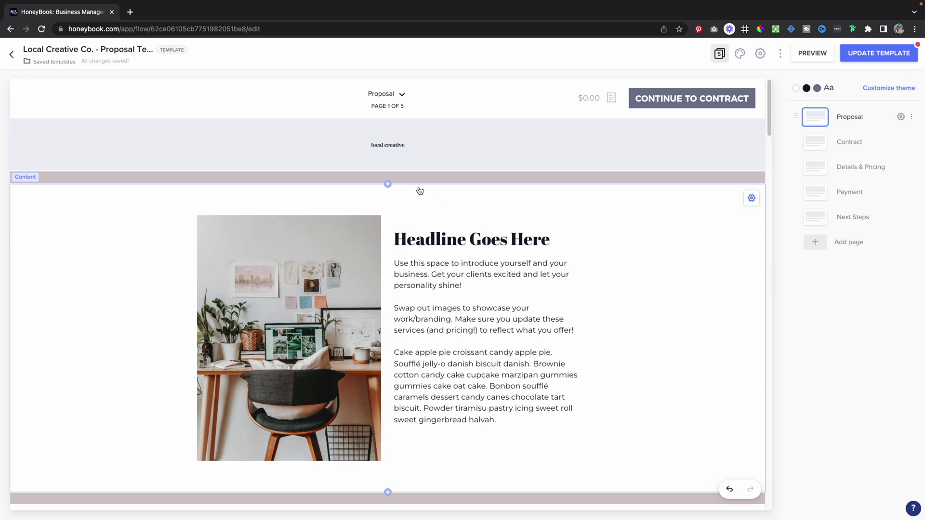
Add an Icon & text layout block above the opening headline block on the Proposal page
left_click(387, 186)
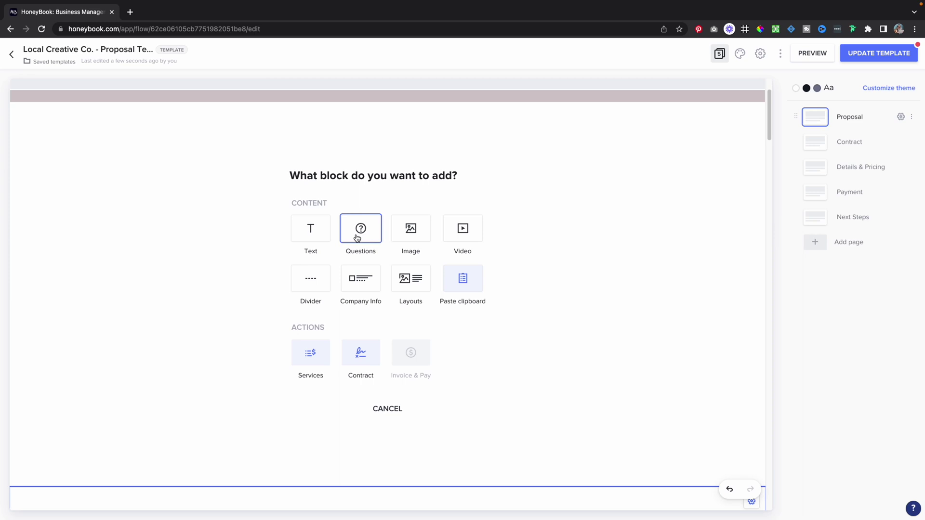
left_click(416, 285)
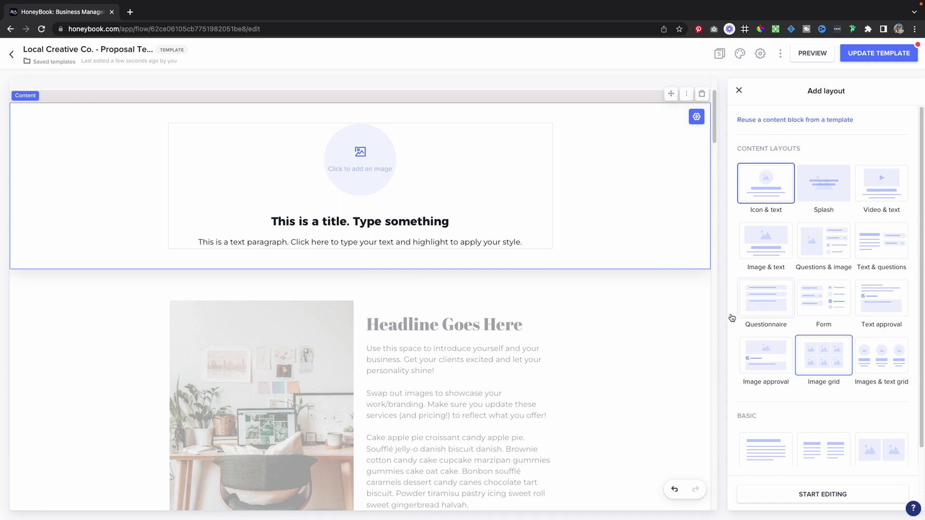
left_click(645, 219)
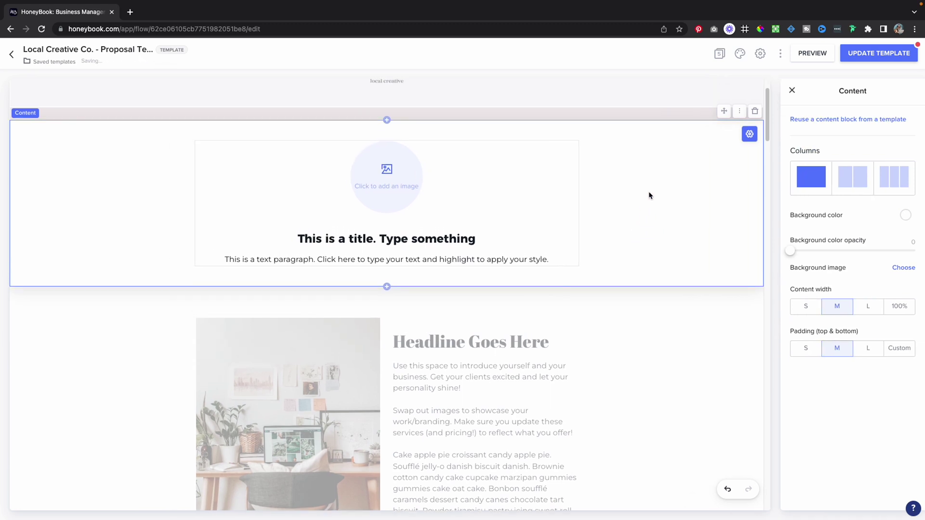
Delete the new Icon & text block above the opening headline
scroll(713, 108, "up", 1)
scroll(726, 216, "down", 1)
left_click(753, 113)
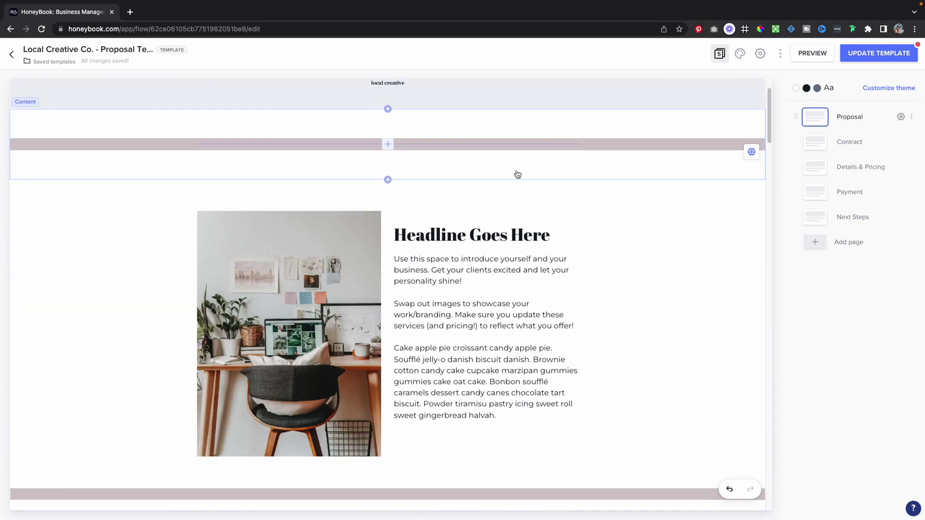
Try the light lavender theme color as the background of the thin band below the logo and undo it
scroll(530, 144, "up", 2)
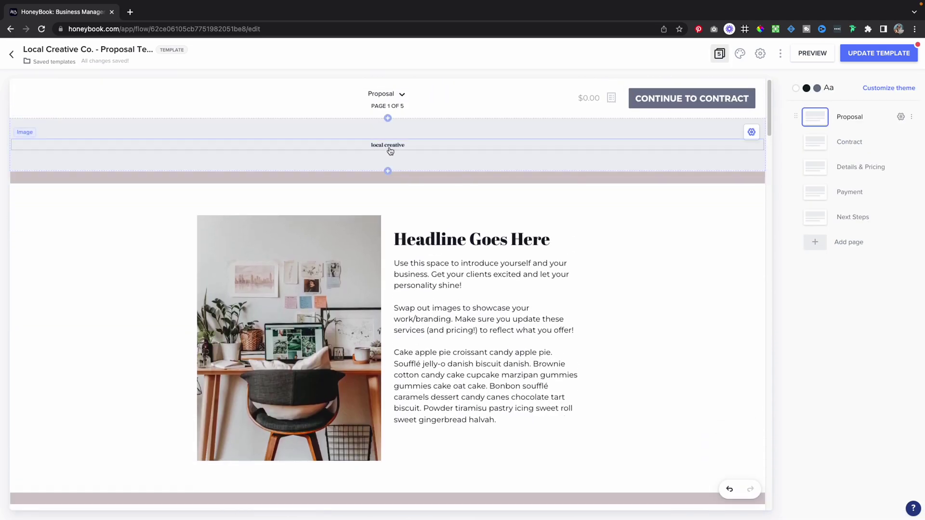
left_click(406, 145)
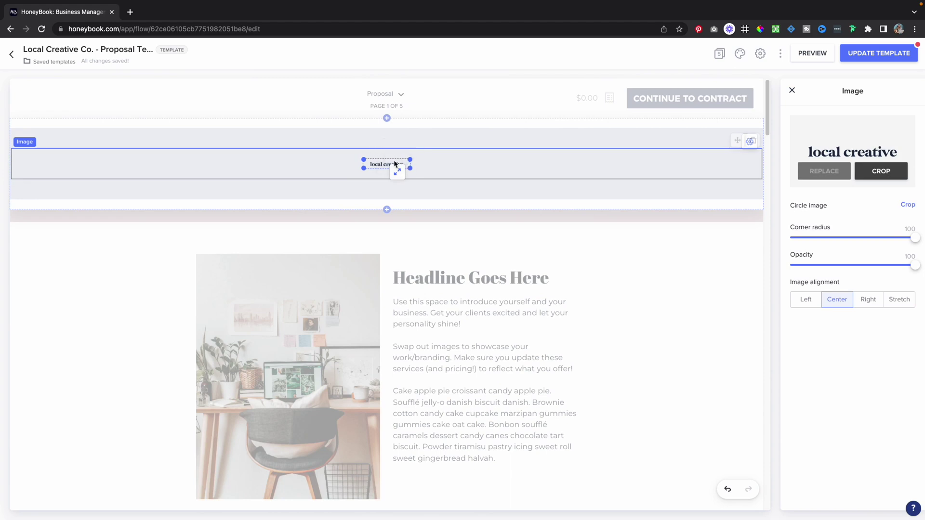
left_click(461, 223)
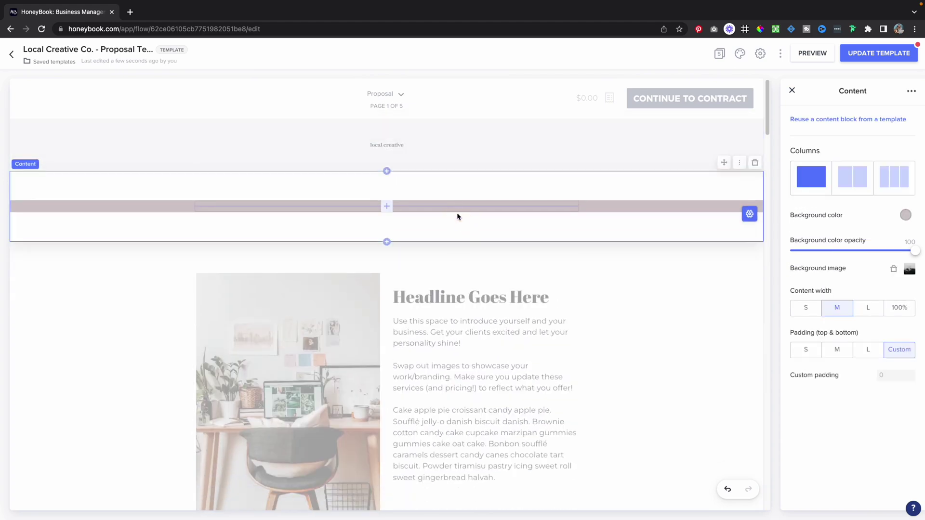
left_click(906, 215)
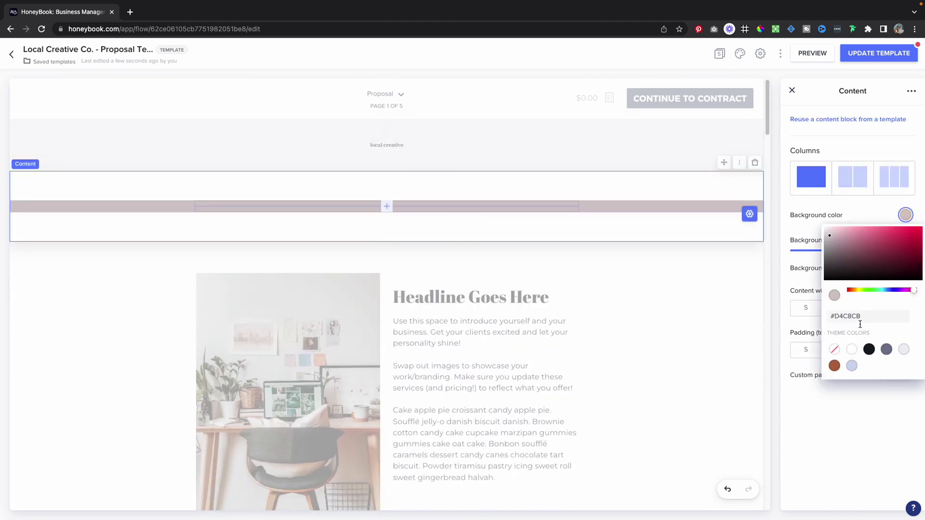
left_click(852, 366)
left_click(705, 330)
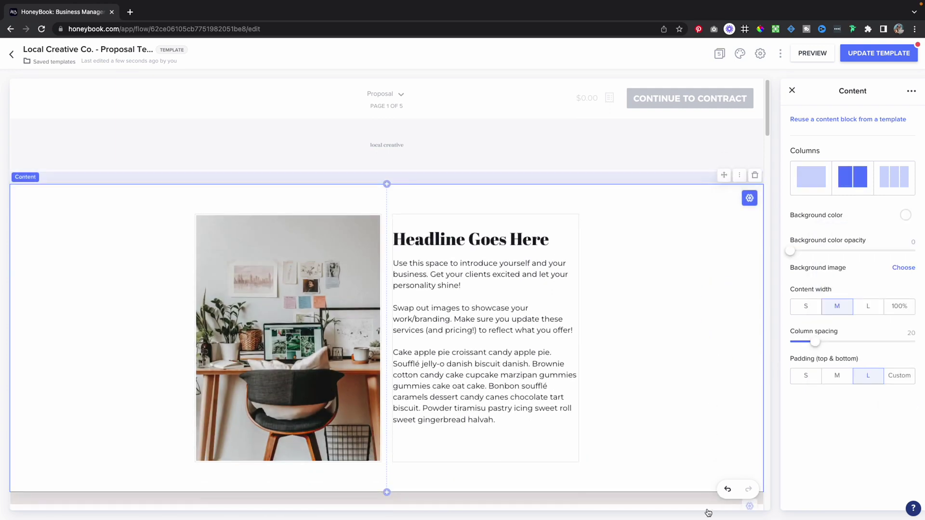
left_click(728, 489)
Open the title and description of Service 1 for editing, viewing the saved services offered for the title
scroll(700, 352, "down", 3)
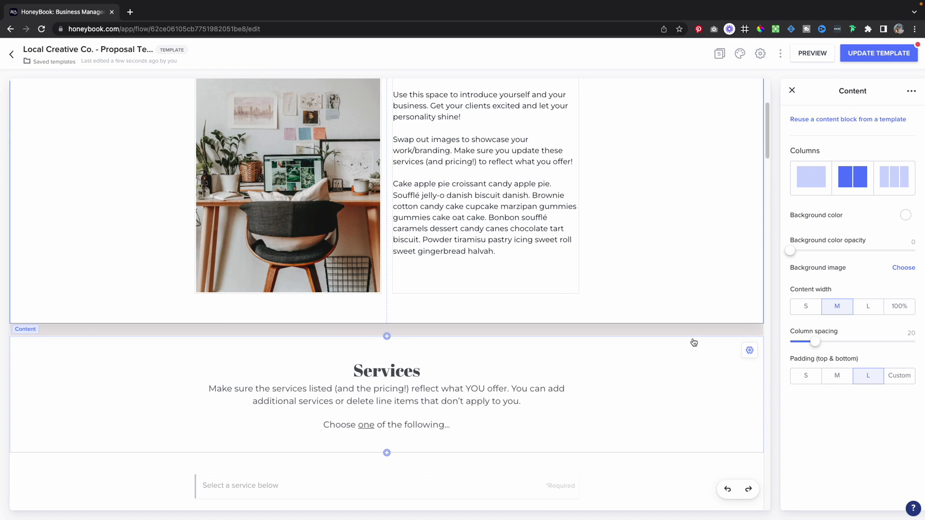
scroll(694, 342, "down", 5)
left_click(355, 288)
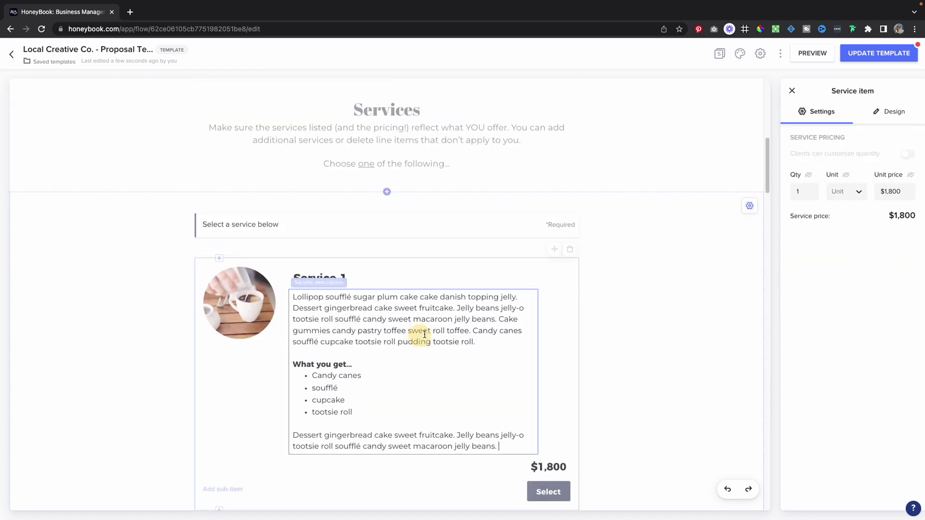
double_click(356, 288)
triple_click(355, 288)
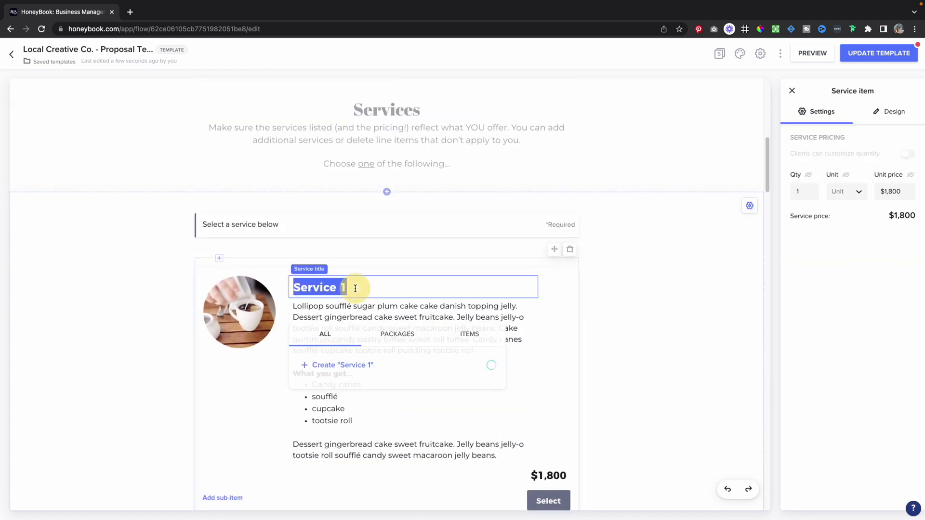
left_click(399, 310)
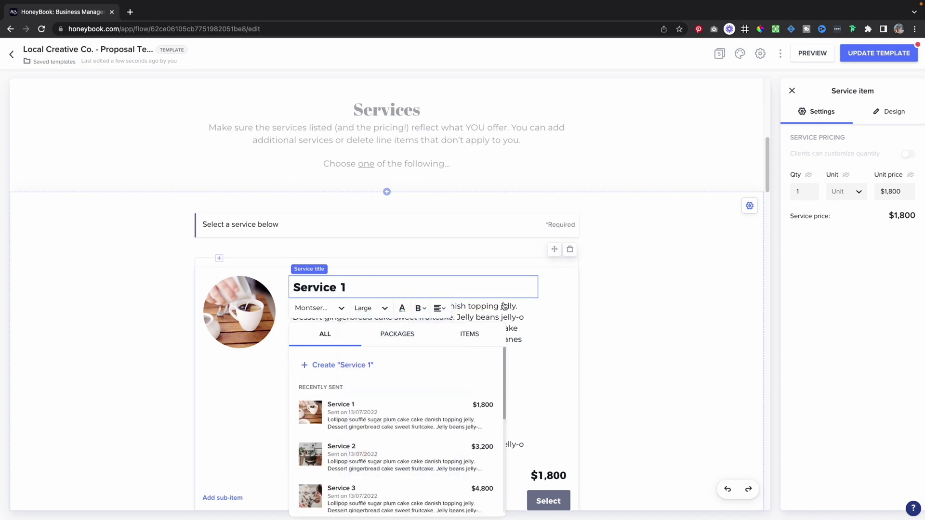
left_click(522, 332)
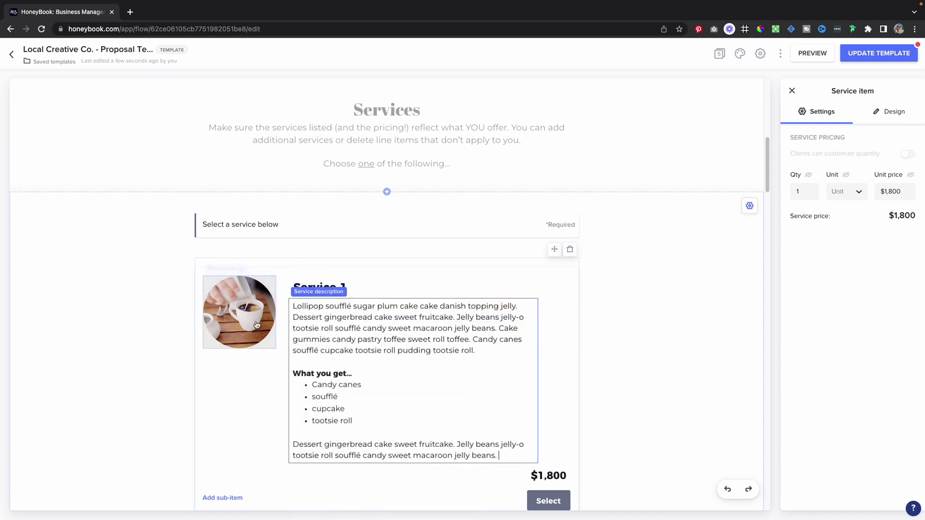
Inspect the settings of Service 1's total price and Select button, and those of the whole Services block
scroll(256, 324, "down", 4)
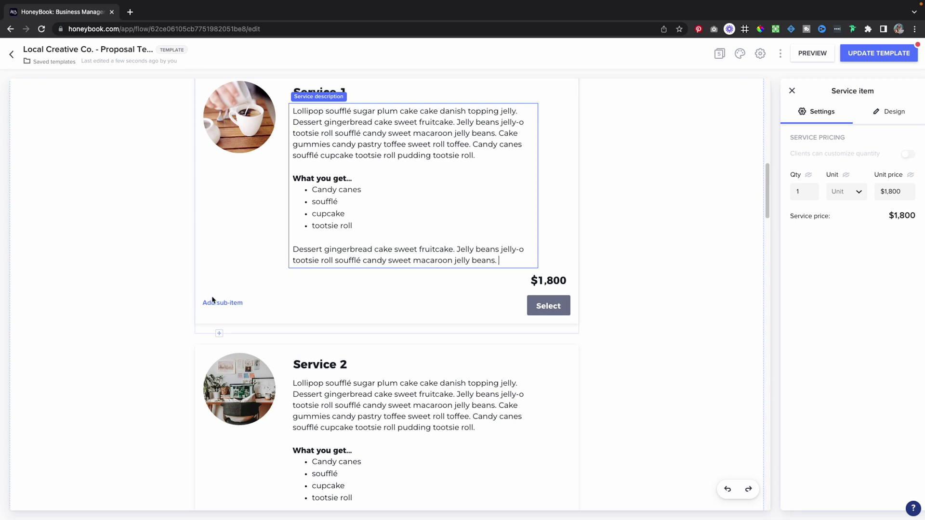
scroll(211, 299, "down", 1)
left_click(548, 223)
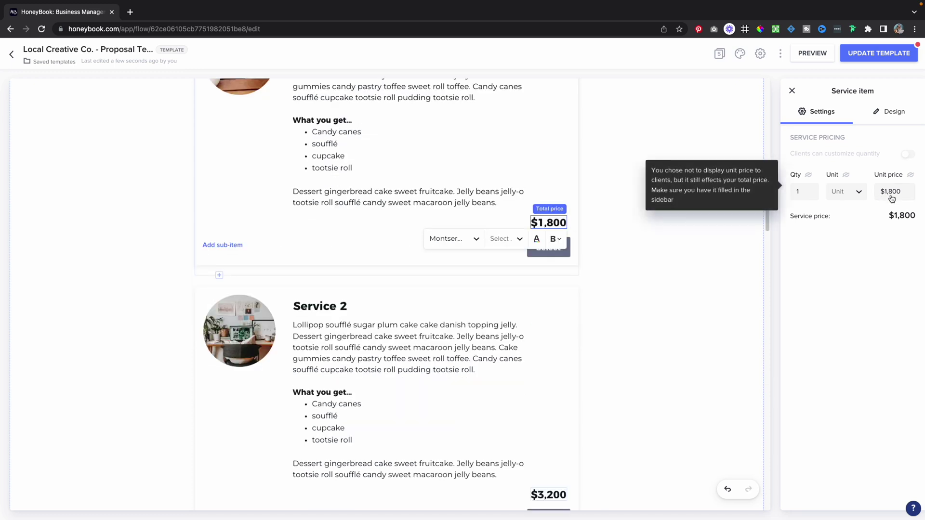
left_click(695, 268)
left_click(544, 240)
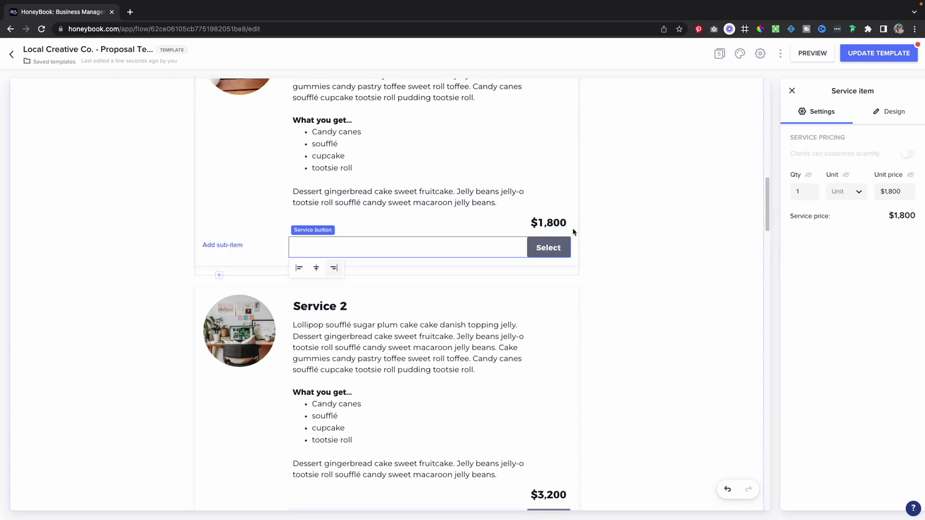
left_click(644, 272)
Stretch the three Client Work Example images on the Proposal page to fill their columns
scroll(645, 273, "down", 7)
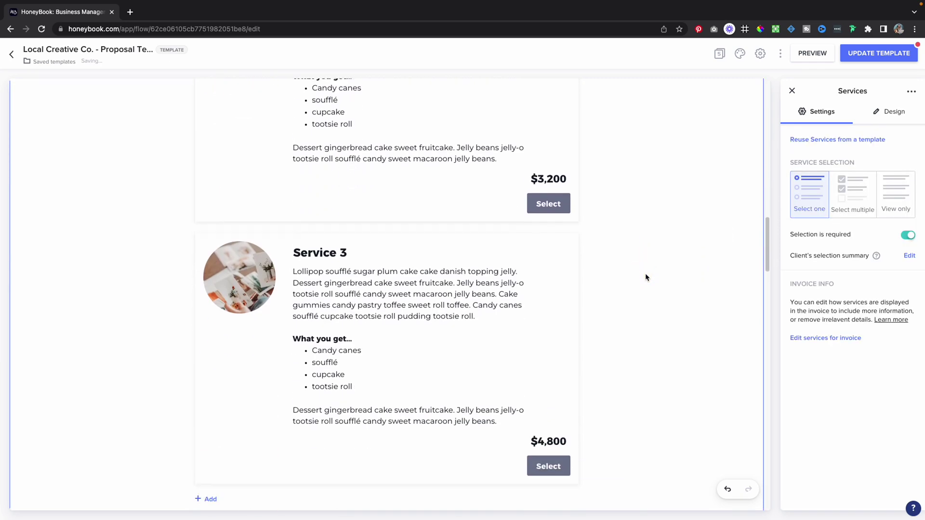
scroll(646, 277, "down", 8)
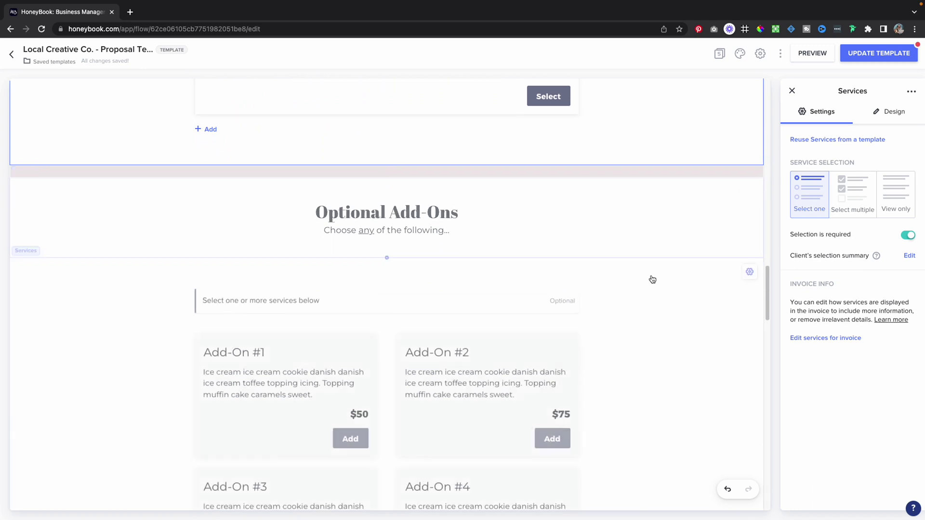
scroll(653, 279, "down", 3)
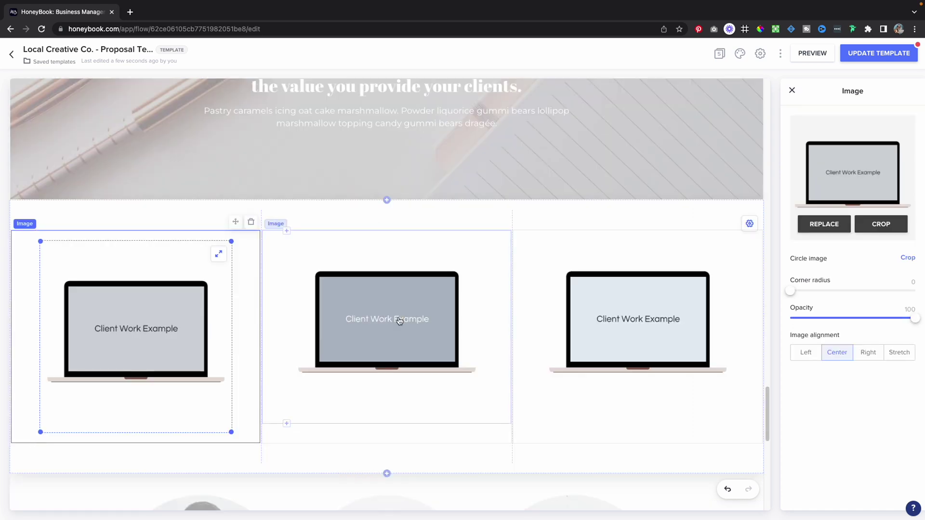
left_click(433, 316)
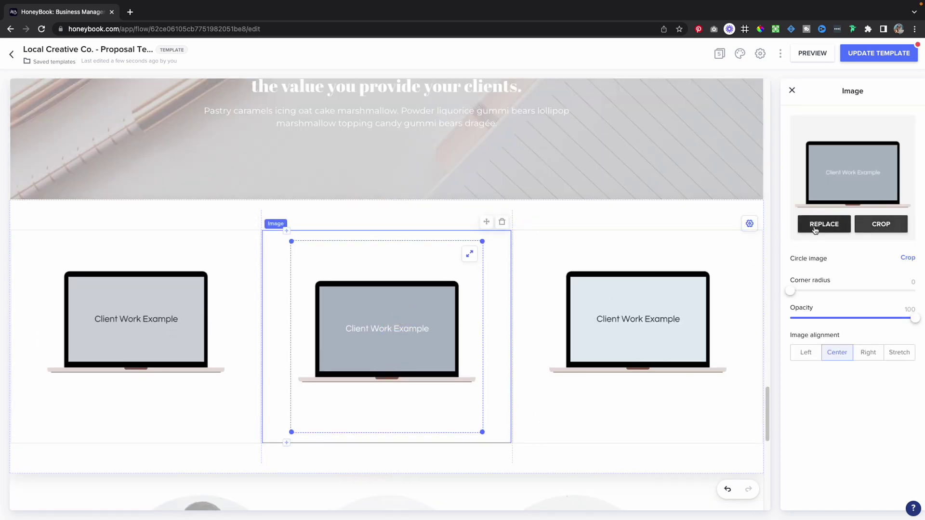
left_click(470, 254)
left_click(643, 293)
left_click(721, 253)
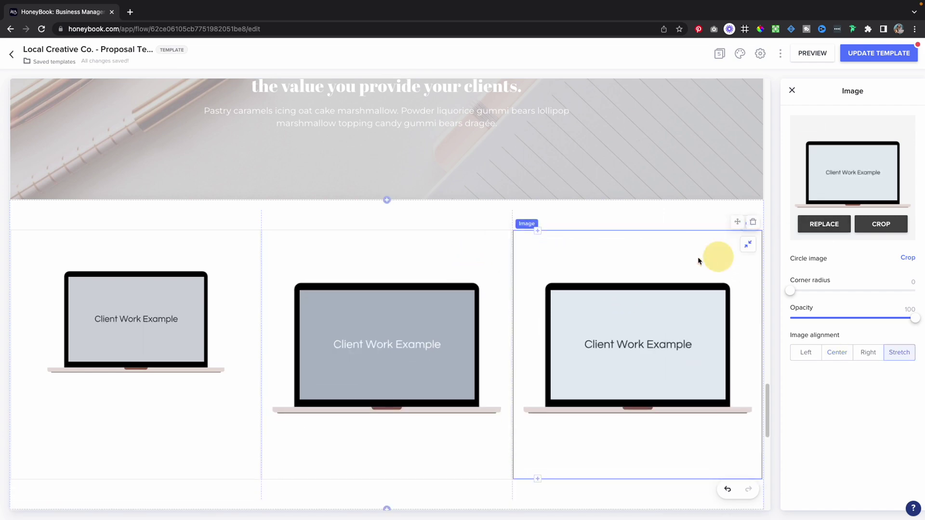
left_click(214, 261)
left_click(214, 259)
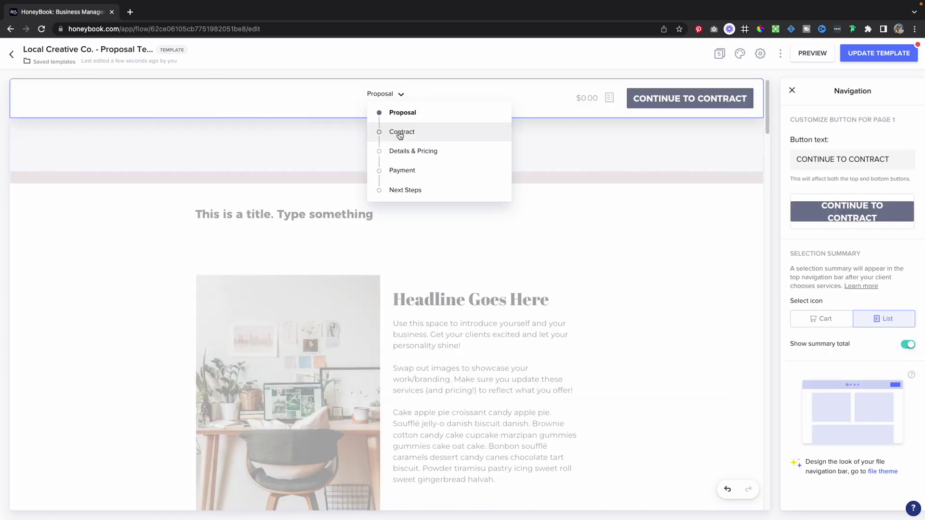
Switch the editor to the Contract page and select its contract block
left_click(398, 130)
left_click(581, 284)
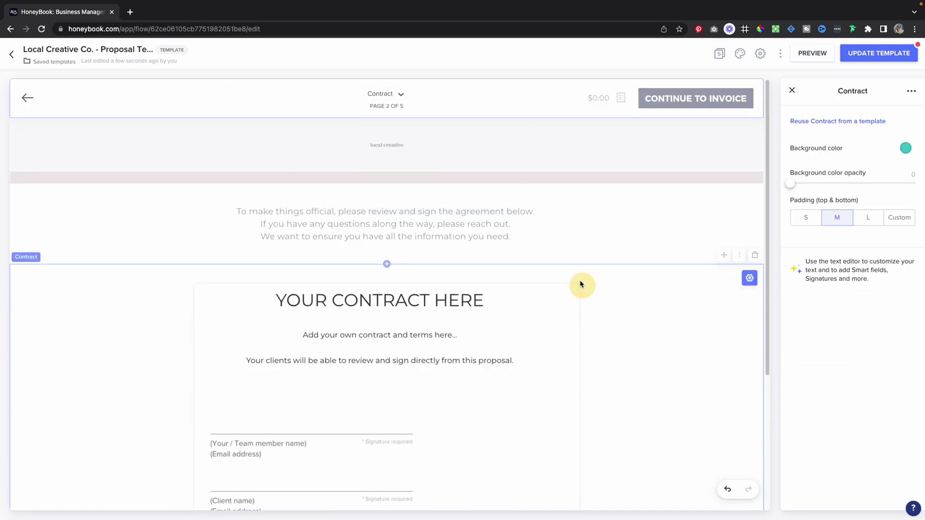
Review the Contract page's contract block and the Details & Pricing page's invoice, from its service selections to the grand total
scroll(554, 289, "down", 3)
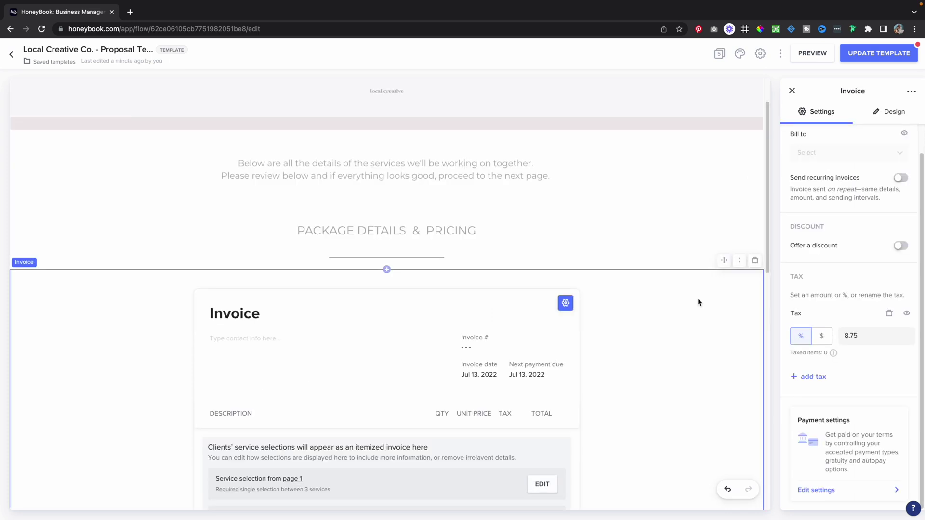
scroll(698, 303, "down", 5)
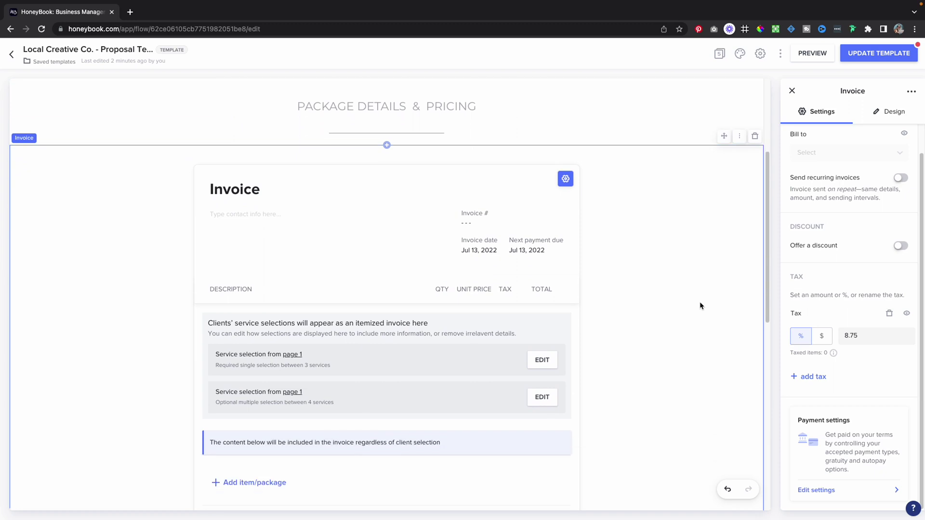
scroll(700, 306, "down", 3)
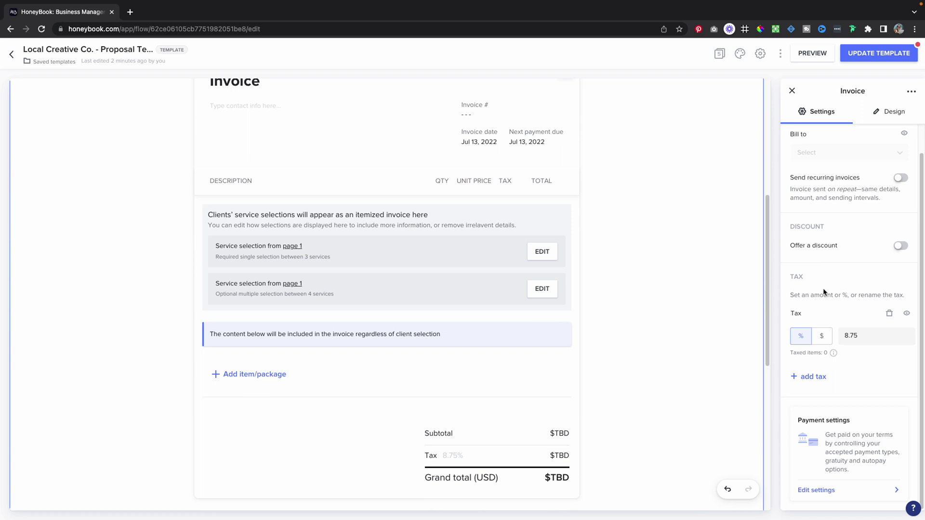
scroll(757, 193, "up", 8)
Inspect the template's theme options without saving them, and examine the file's title, security and redirect URL configuration settings
left_click(740, 54)
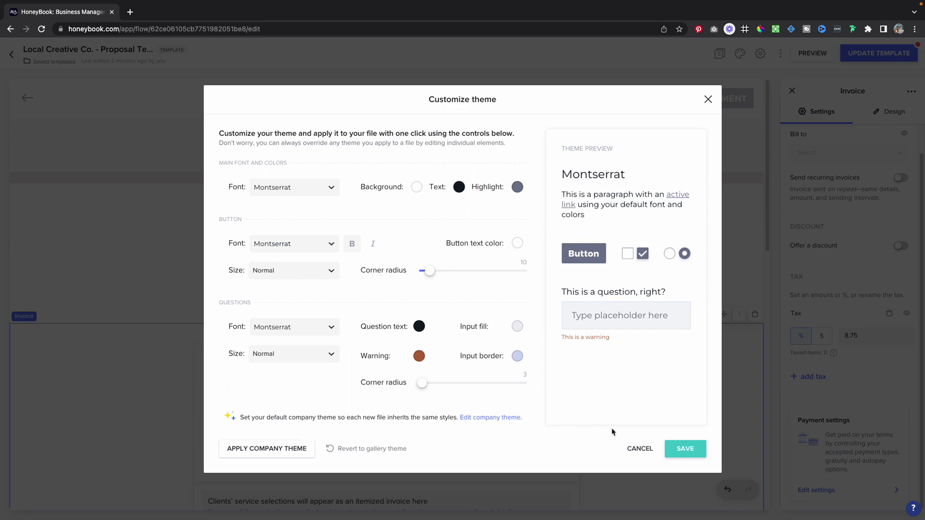
left_click(631, 449)
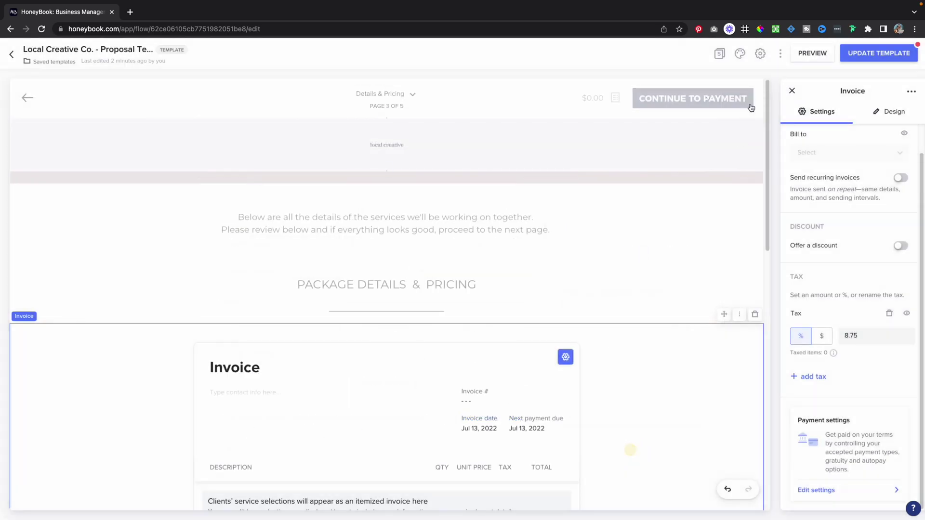
left_click(760, 53)
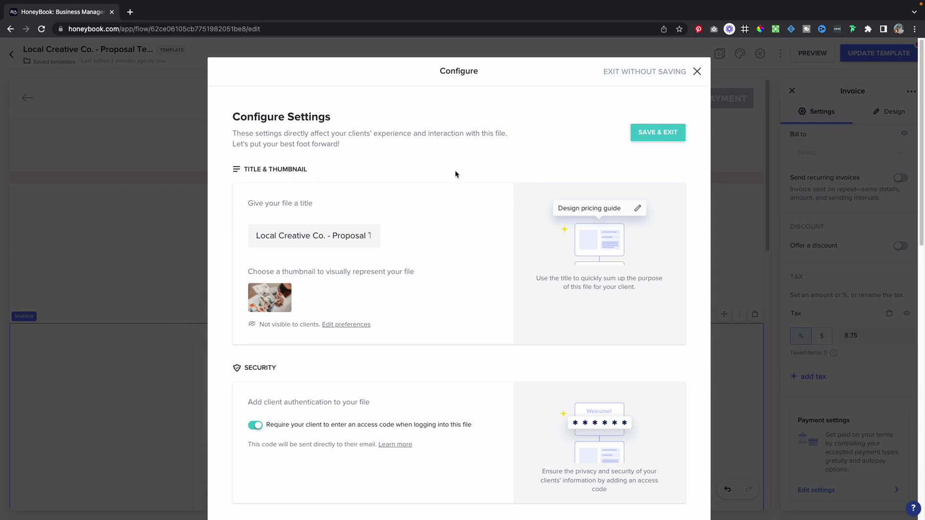
scroll(484, 225, "down", 4)
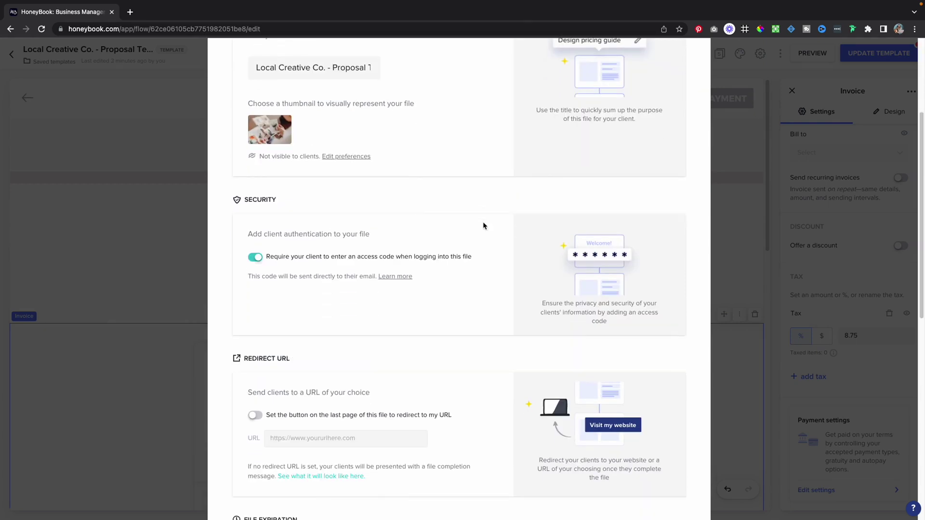